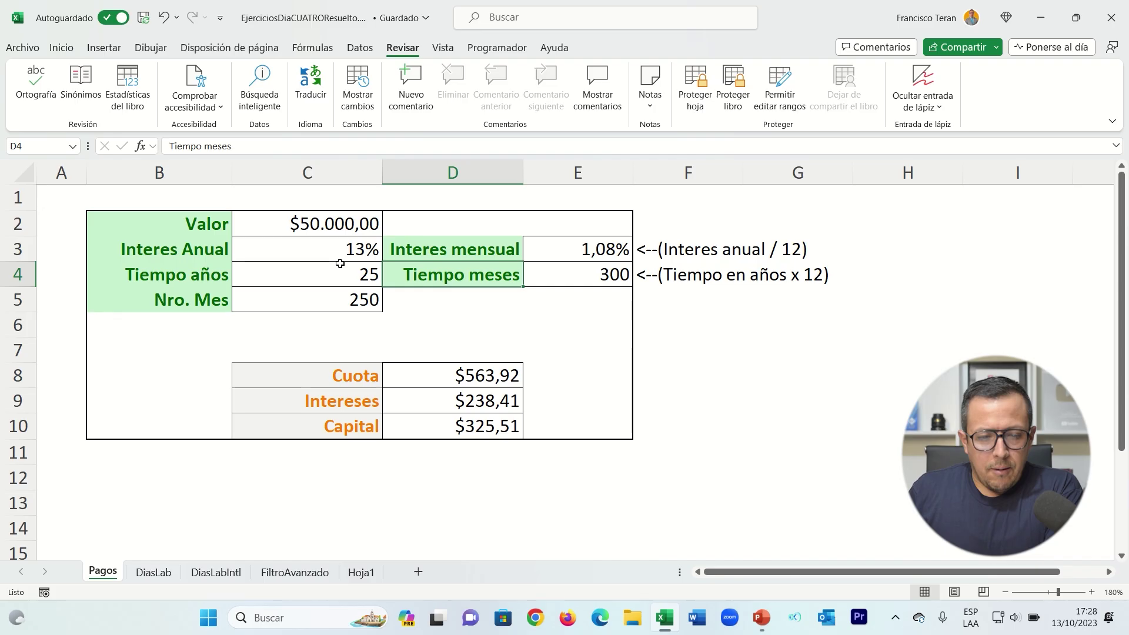
Step: Review the loan amount in C2, the annual interest in C3 and the monthly-interest note
{"action": "left_click", "coordinate": [326, 224]}
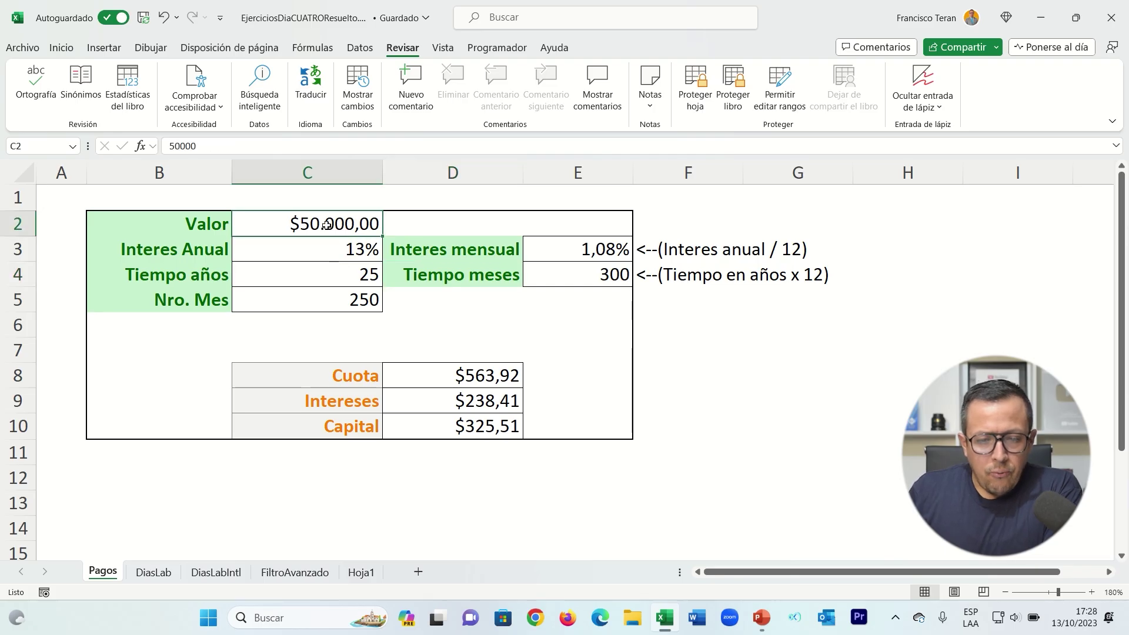
{"action": "left_click", "coordinate": [373, 298]}
{"action": "left_click", "coordinate": [338, 257]}
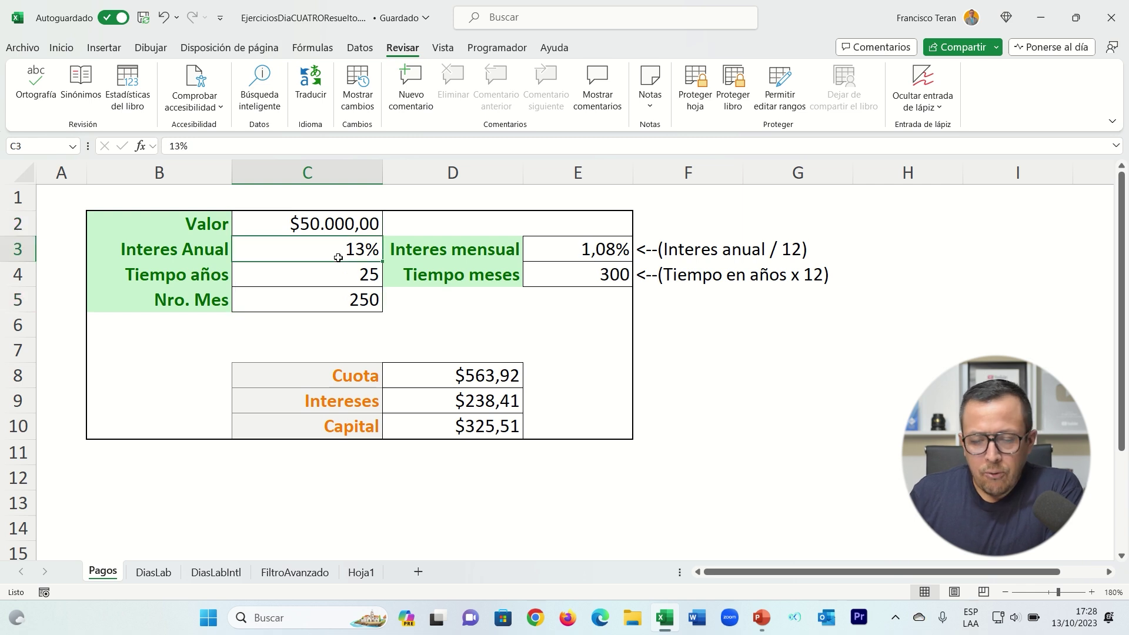
{"action": "left_click", "coordinate": [736, 241]}
{"action": "left_click", "coordinate": [814, 280]}
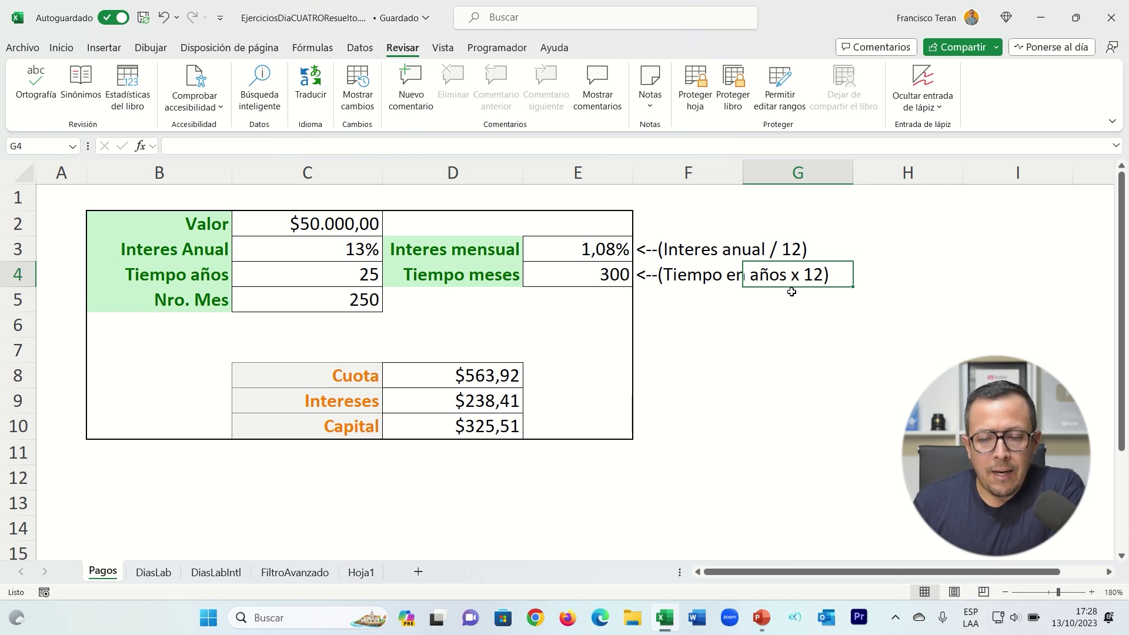
Step: Check the years value in C4 and the loan amount, then select the whole Pagos sheet
{"action": "left_click", "coordinate": [786, 291]}
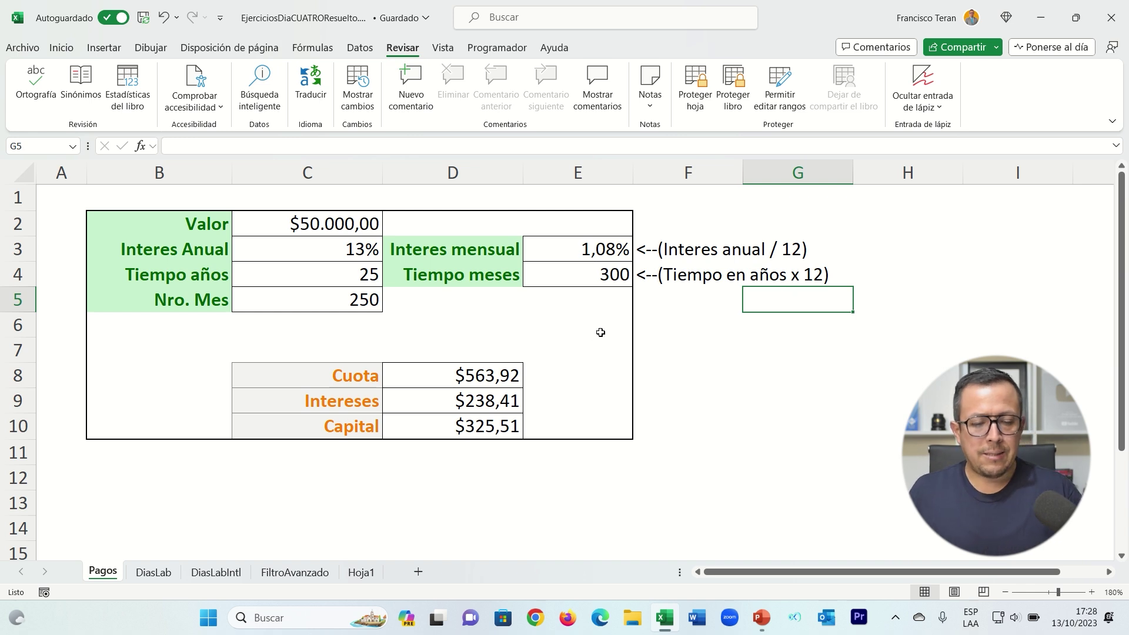
{"action": "left_click", "coordinate": [347, 281]}
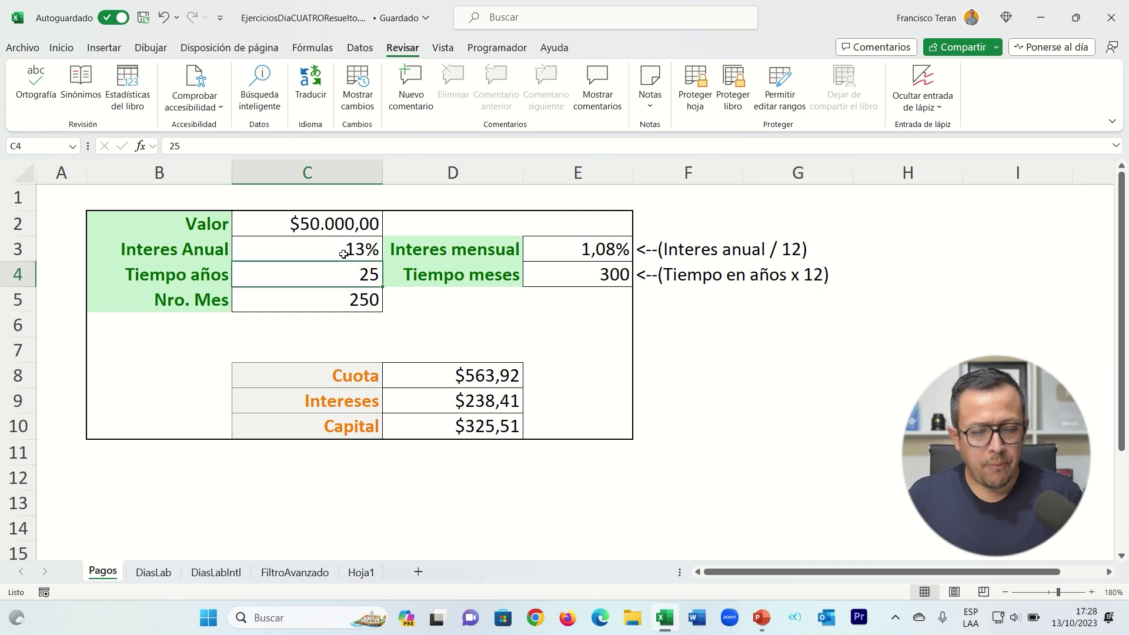
{"action": "left_click", "coordinate": [341, 221]}
{"action": "left_click", "coordinate": [153, 203]}
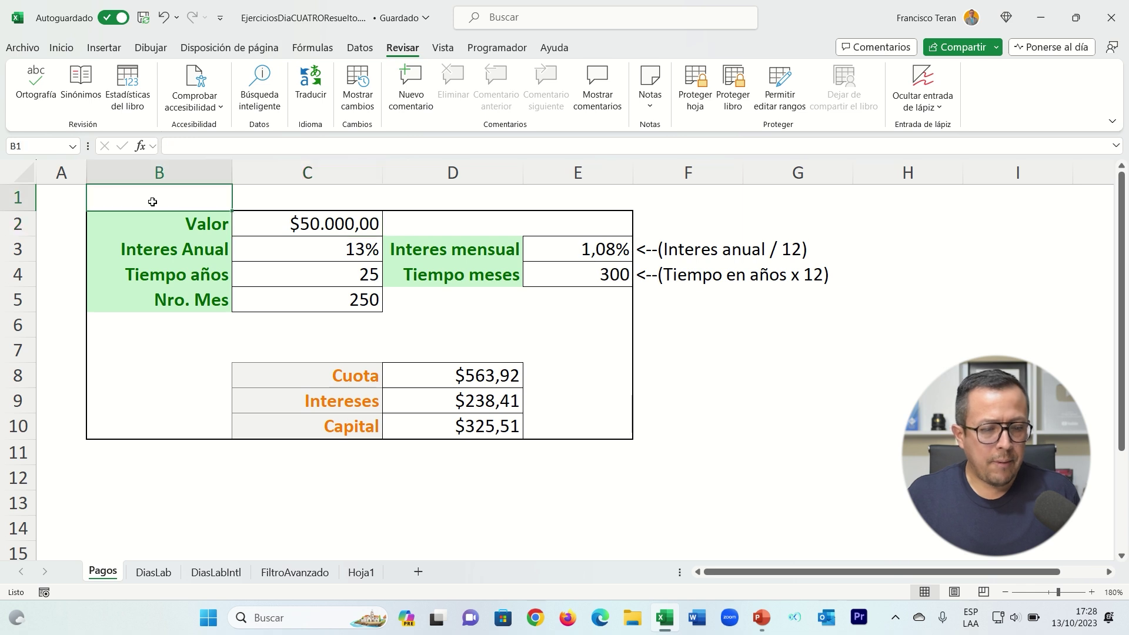
{"action": "left_click", "coordinate": [22, 173]}
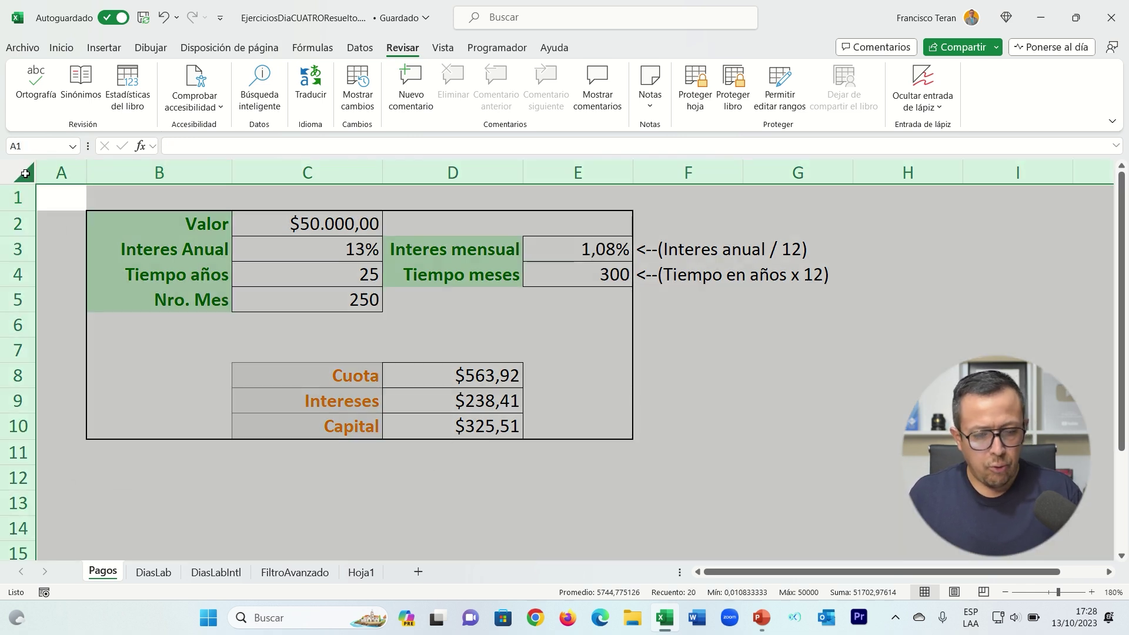
{"action": "key", "text": "ctrl+1"}
{"action": "left_click_drag", "start_coordinate": [310, 135], "coordinate": [580, 174]}
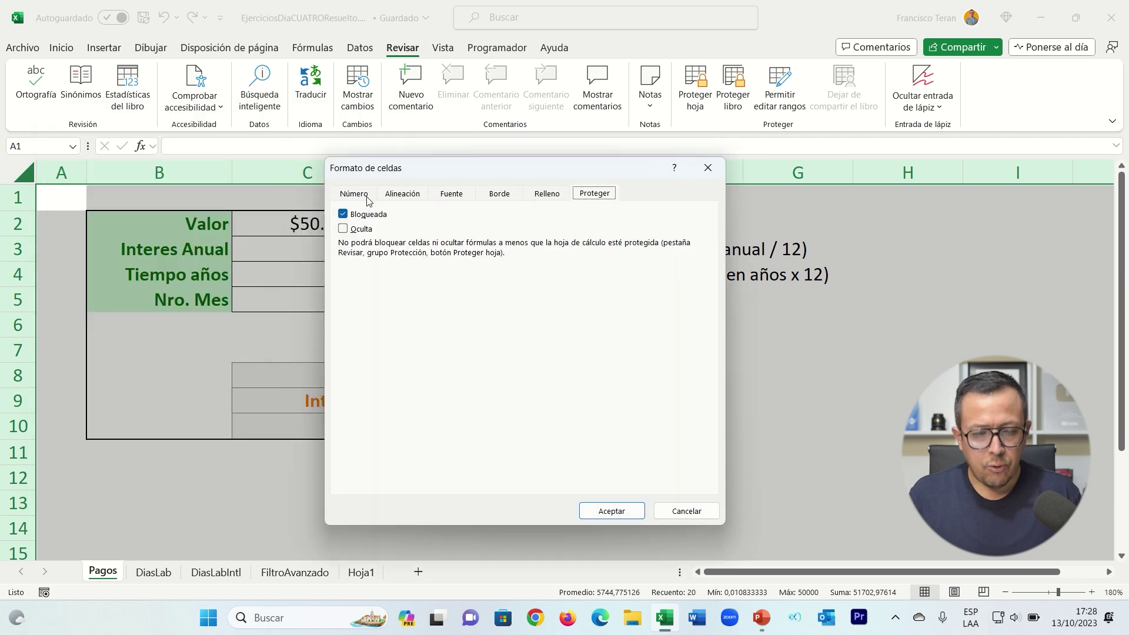
{"action": "left_click", "coordinate": [355, 195]}
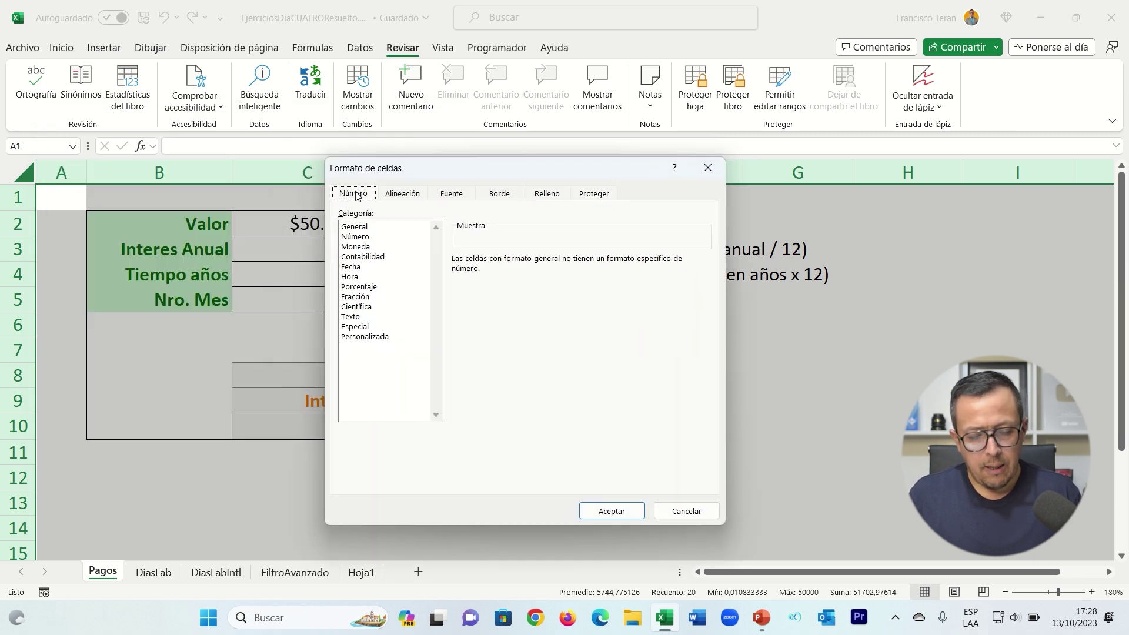
{"action": "left_click", "coordinate": [595, 196]}
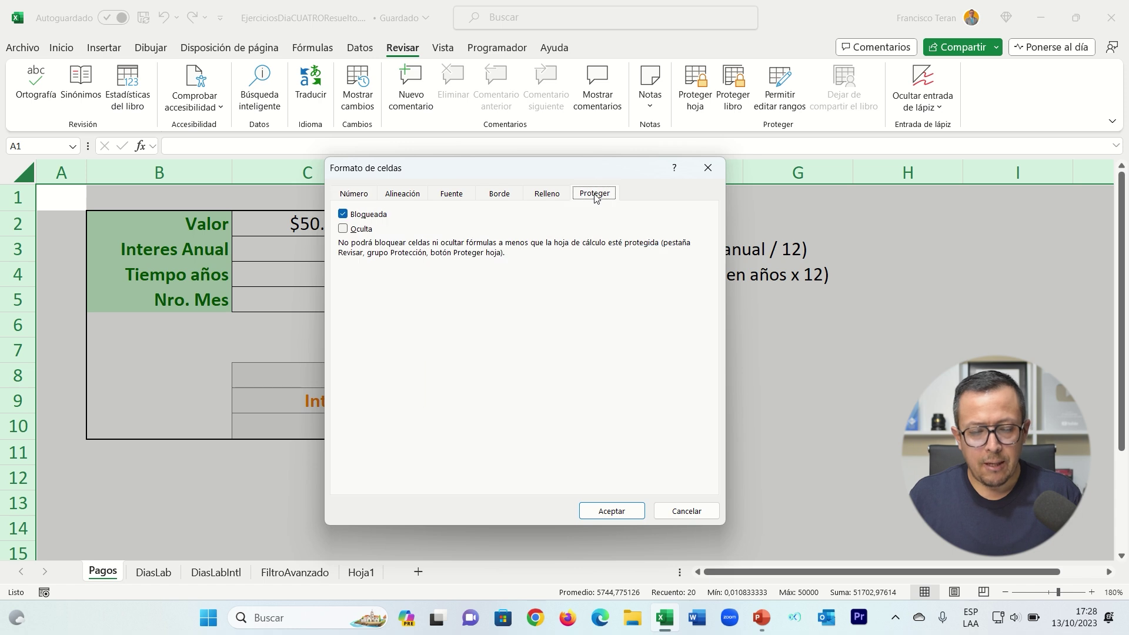
{"action": "left_click_drag", "start_coordinate": [582, 174], "coordinate": [587, 184]}
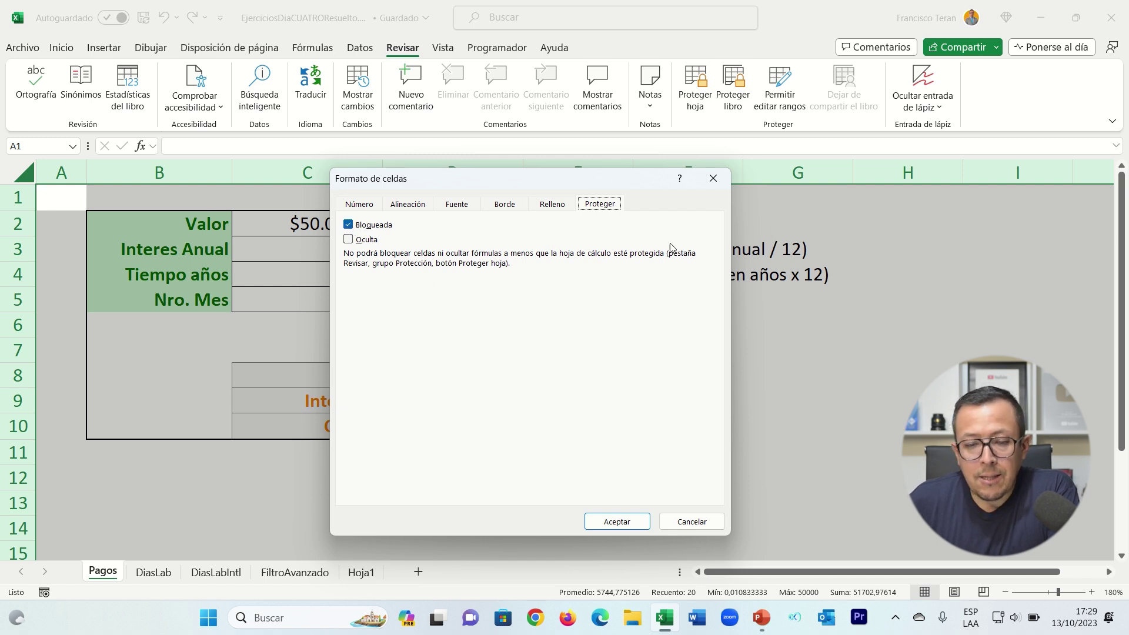
{"action": "left_click", "coordinate": [714, 179]}
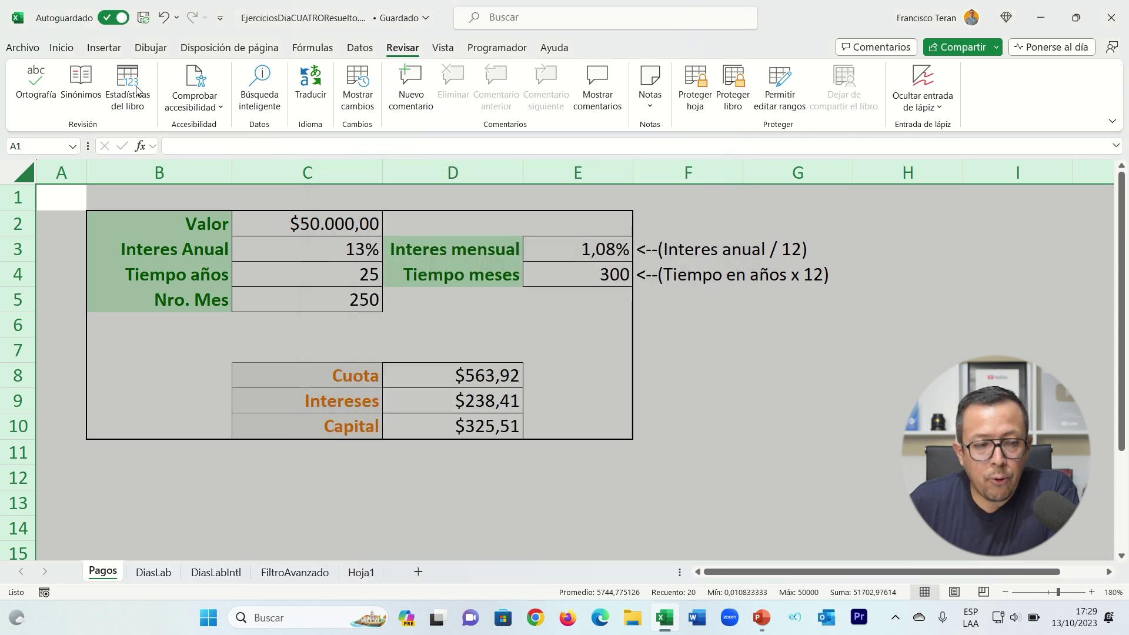
Step: Apply Proteger hoja from the Revisar tab, entering the sheet password and confirming it
{"action": "left_click", "coordinate": [61, 48]}
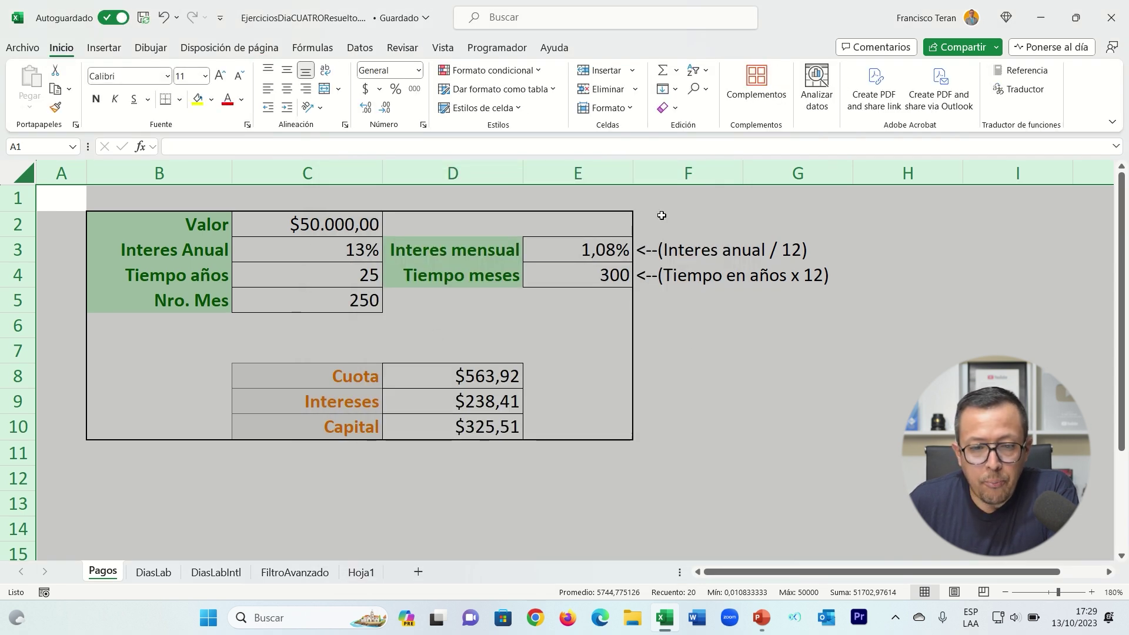
{"action": "left_click", "coordinate": [404, 49]}
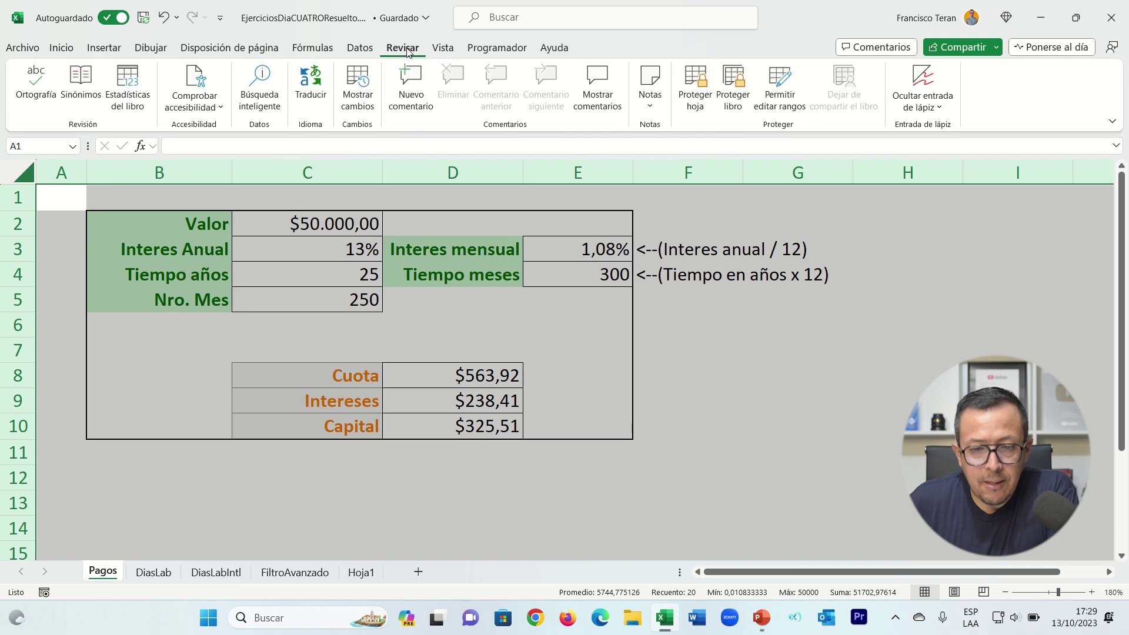
{"action": "left_click", "coordinate": [697, 89]}
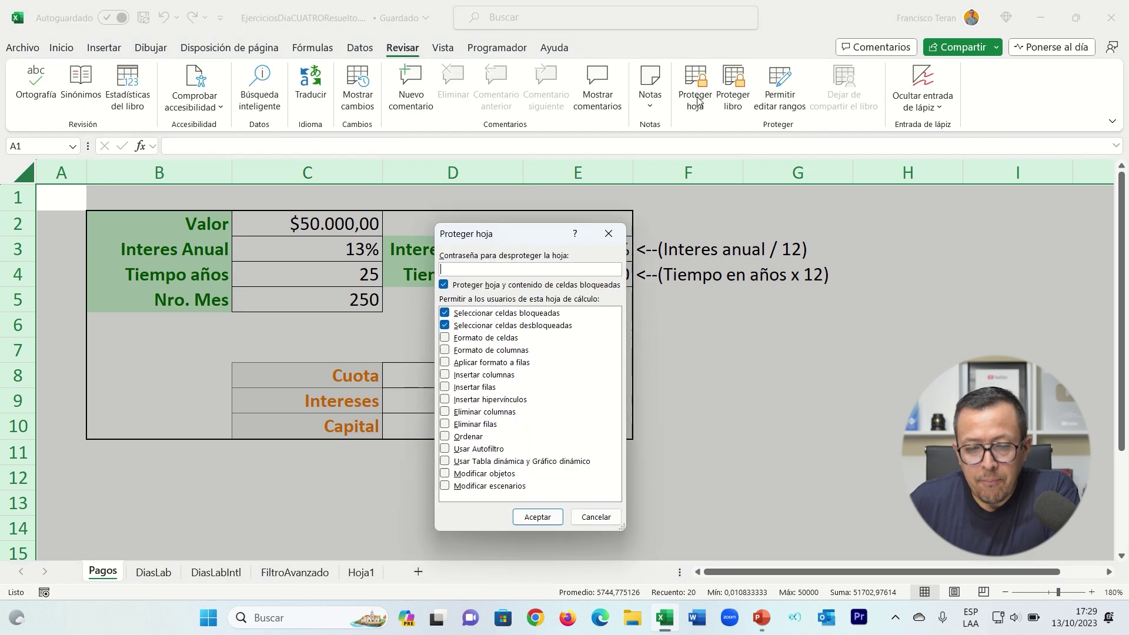
{"action": "left_click_drag", "start_coordinate": [543, 227], "coordinate": [750, 188]}
{"action": "left_click", "coordinate": [744, 477]}
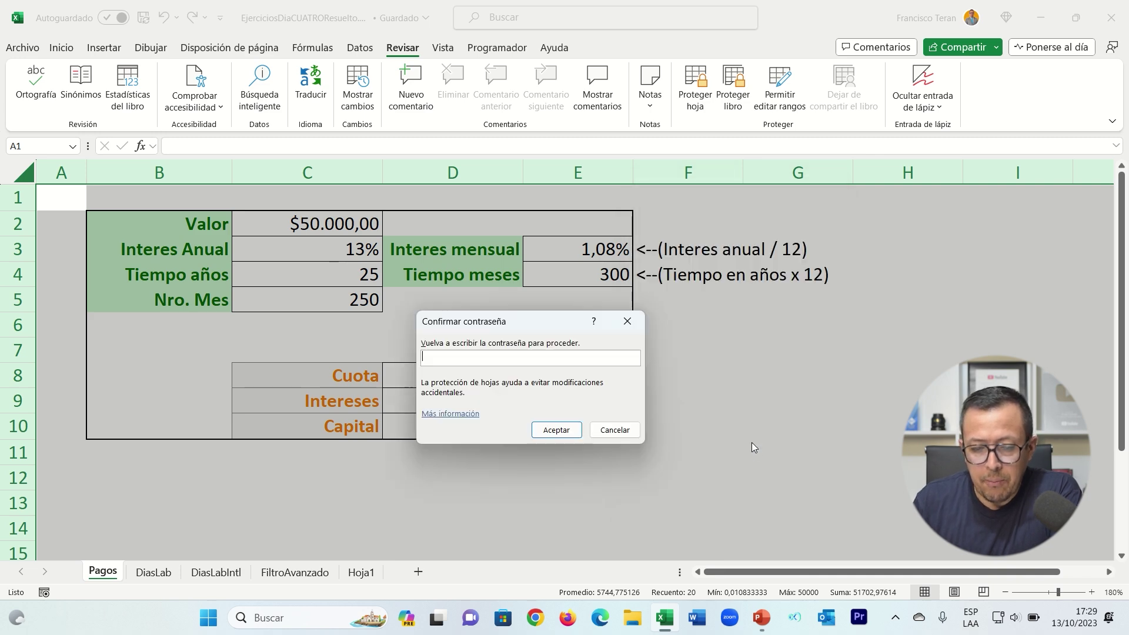
{"action": "type", "text": "3"}
{"action": "key", "text": "Return"}
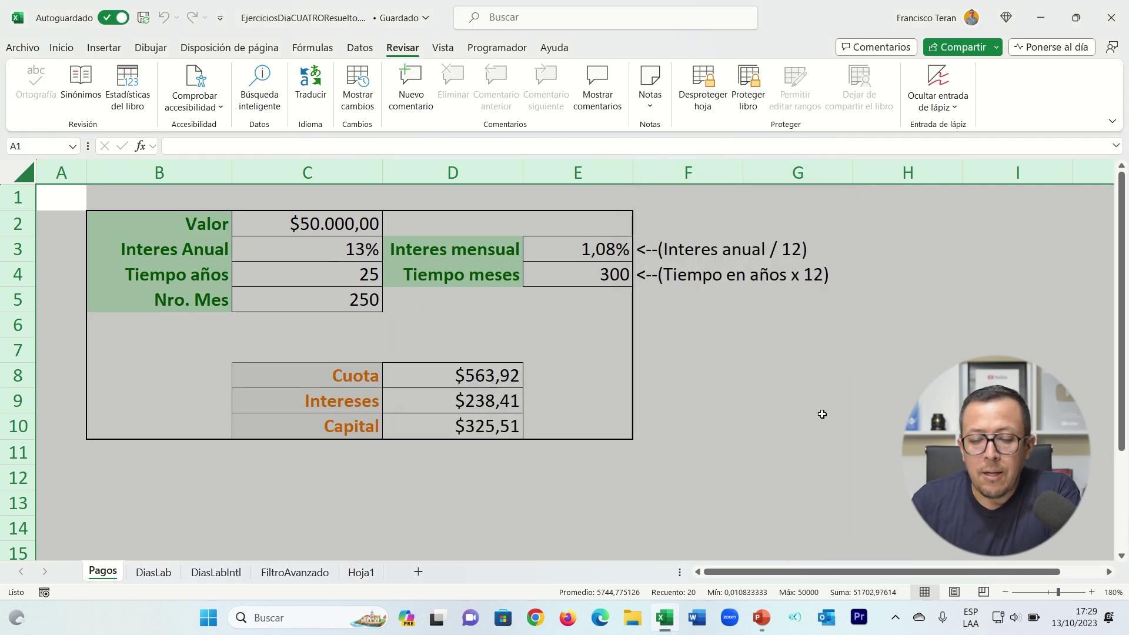
{"action": "left_click", "coordinate": [779, 344]}
Step: Try editing the months formula in E4 and dismiss the protected-sheet warning
{"action": "left_click", "coordinate": [724, 321]}
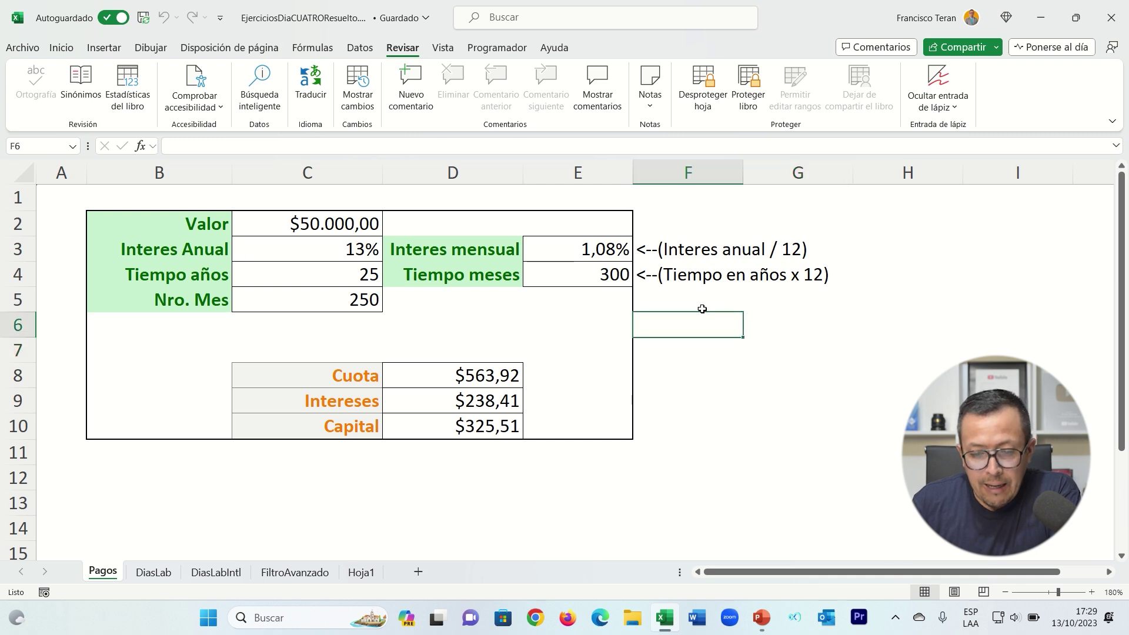
{"action": "left_click", "coordinate": [700, 304]}
{"action": "double_click", "coordinate": [700, 307]}
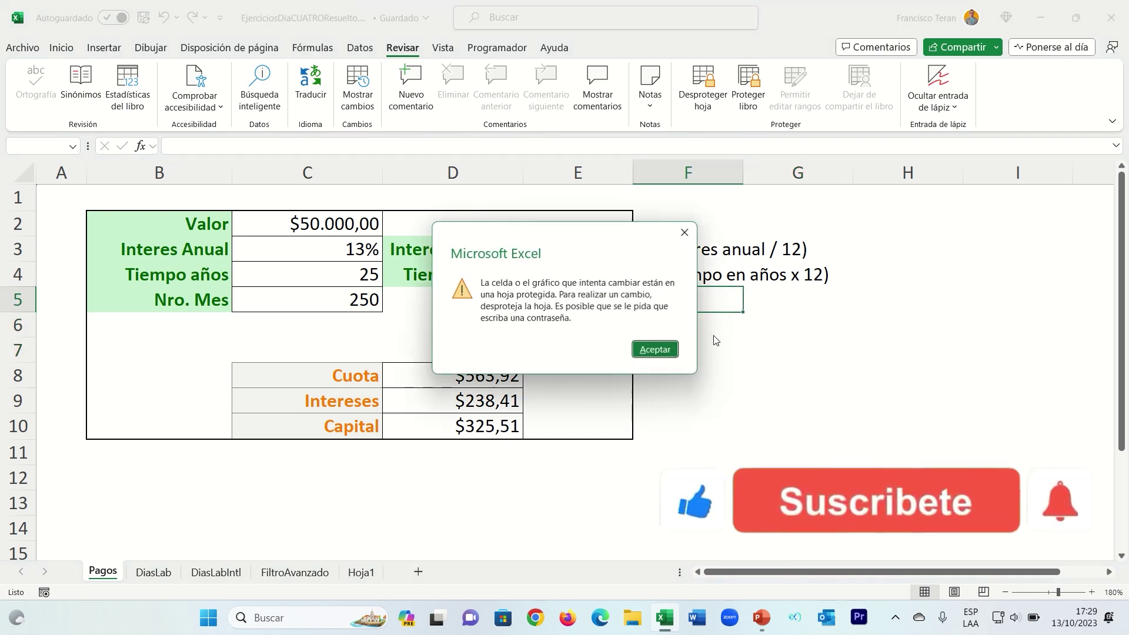
{"action": "left_click", "coordinate": [651, 347]}
{"action": "double_click", "coordinate": [623, 280]}
Step: Confirm C6 also refuses edits, then remove the sheet protection with the password
{"action": "left_click", "coordinate": [652, 347]}
{"action": "left_click", "coordinate": [282, 328]}
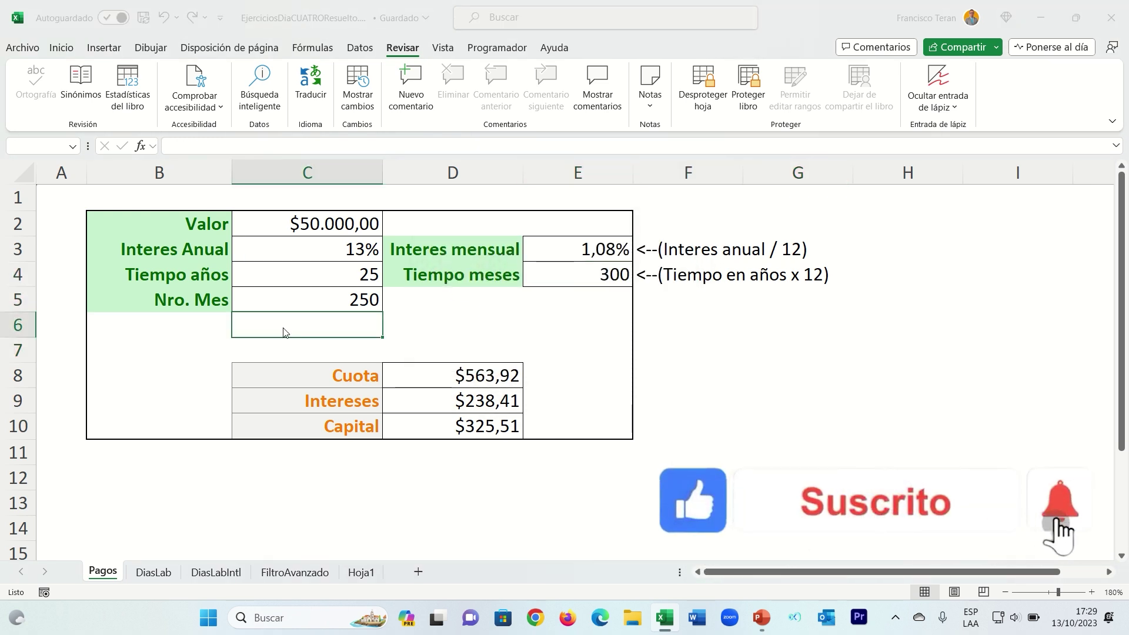
{"action": "double_click", "coordinate": [283, 328]}
{"action": "left_click", "coordinate": [649, 351]}
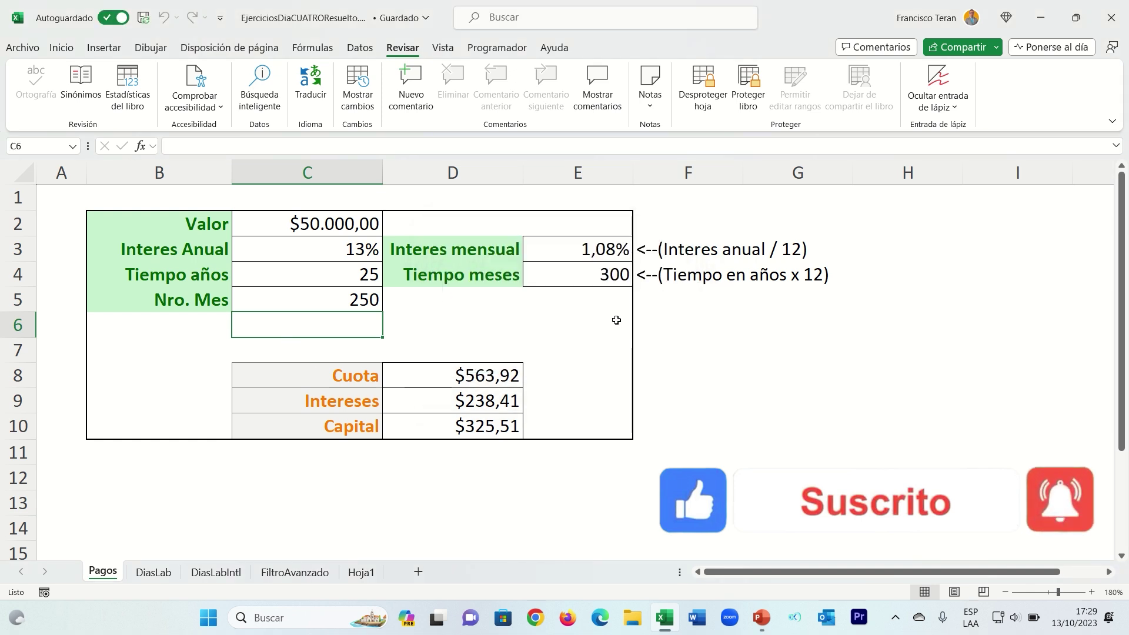
{"action": "left_click", "coordinate": [701, 105]}
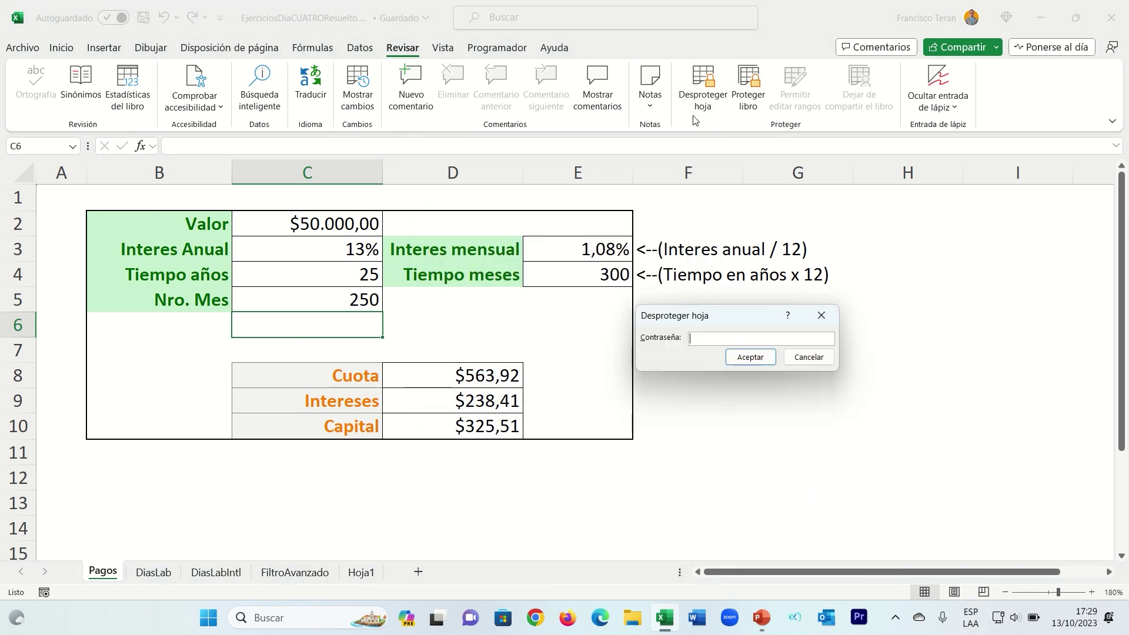
{"action": "key", "text": "Return"}
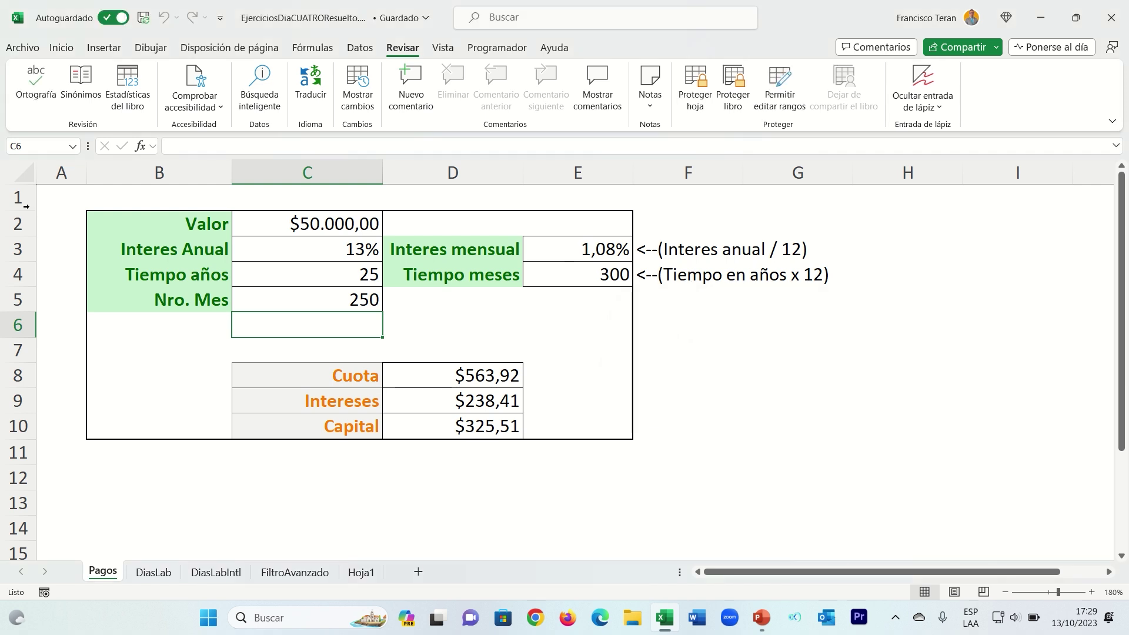
Step: Select the whole Pagos sheet and clear Bloqueada in Format Cells to unlock every cell
{"action": "left_click", "coordinate": [21, 178]}
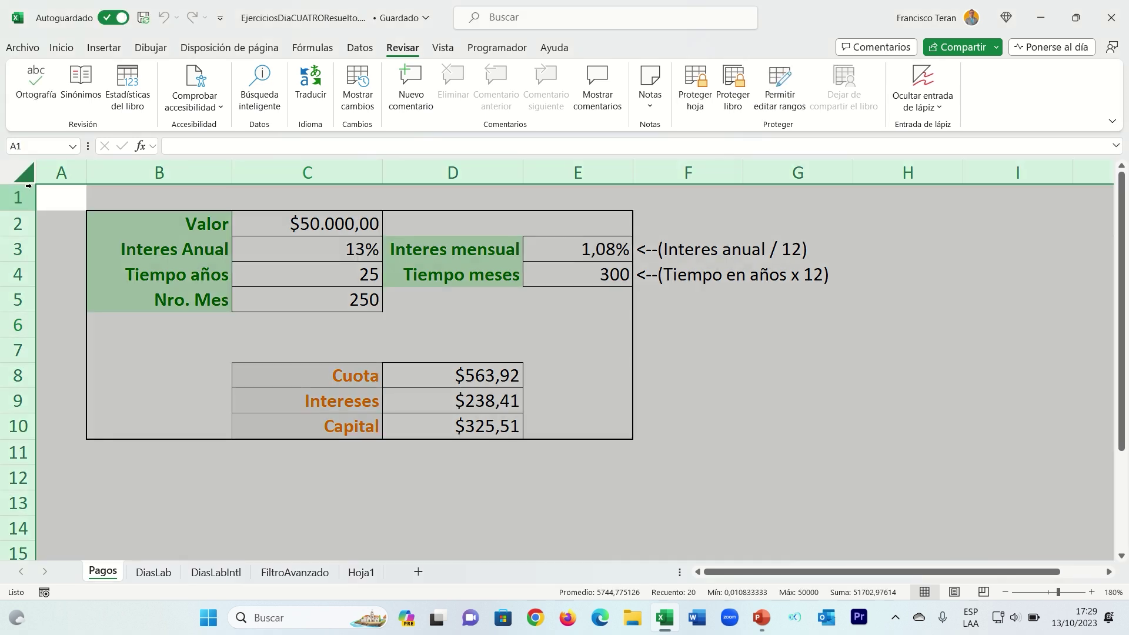
{"action": "key", "text": "ctrl+1"}
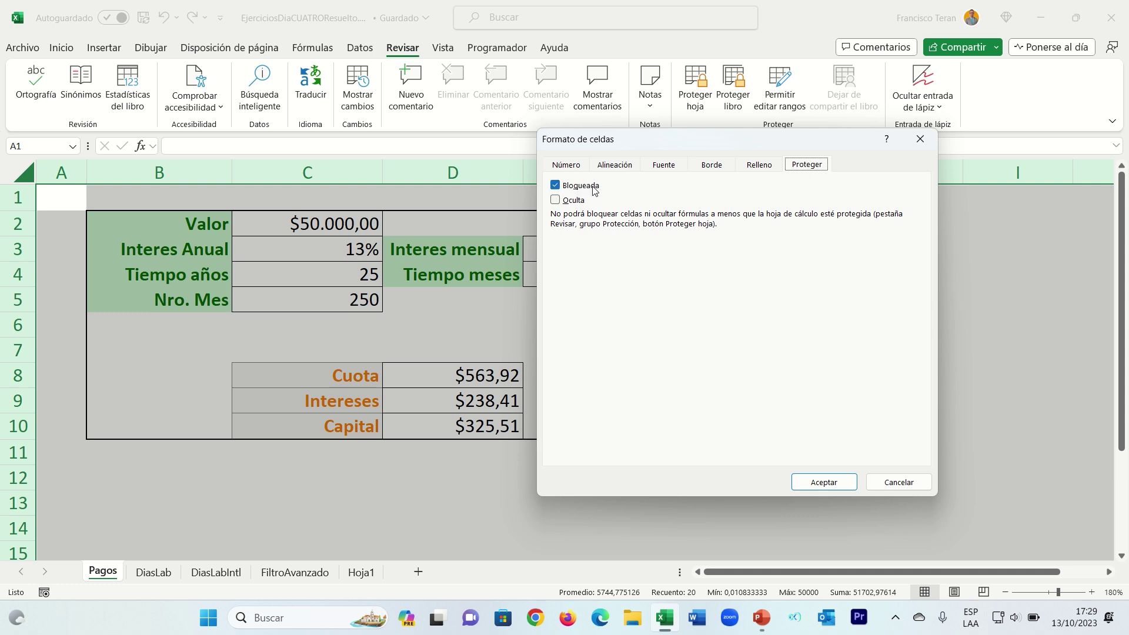
{"action": "left_click_drag", "start_coordinate": [737, 144], "coordinate": [445, 176]}
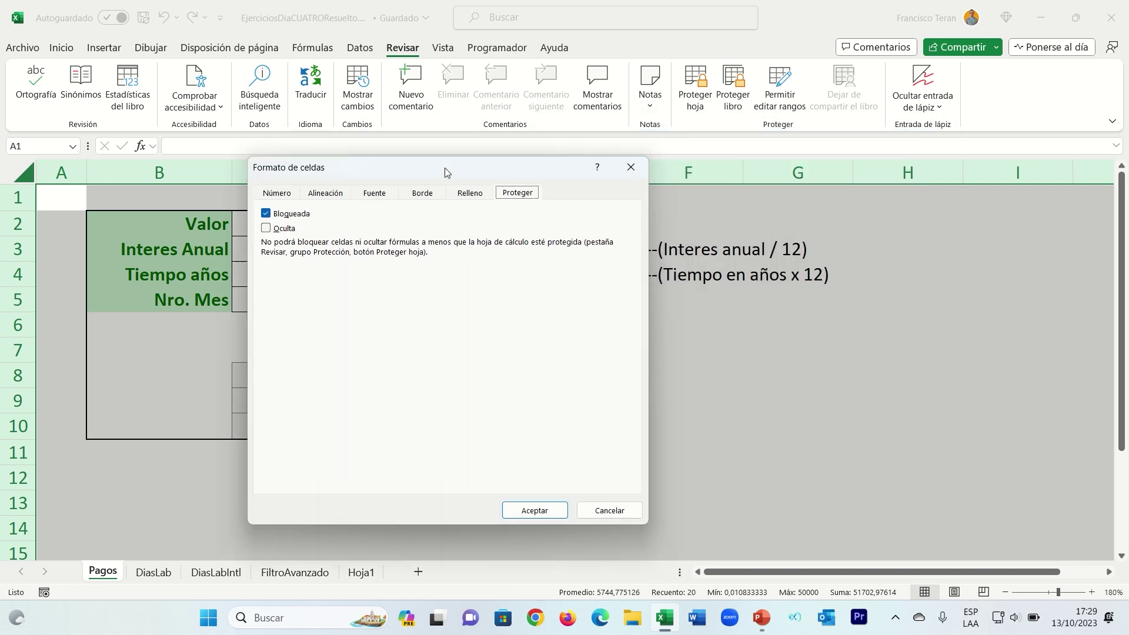
{"action": "left_click", "coordinate": [263, 216]}
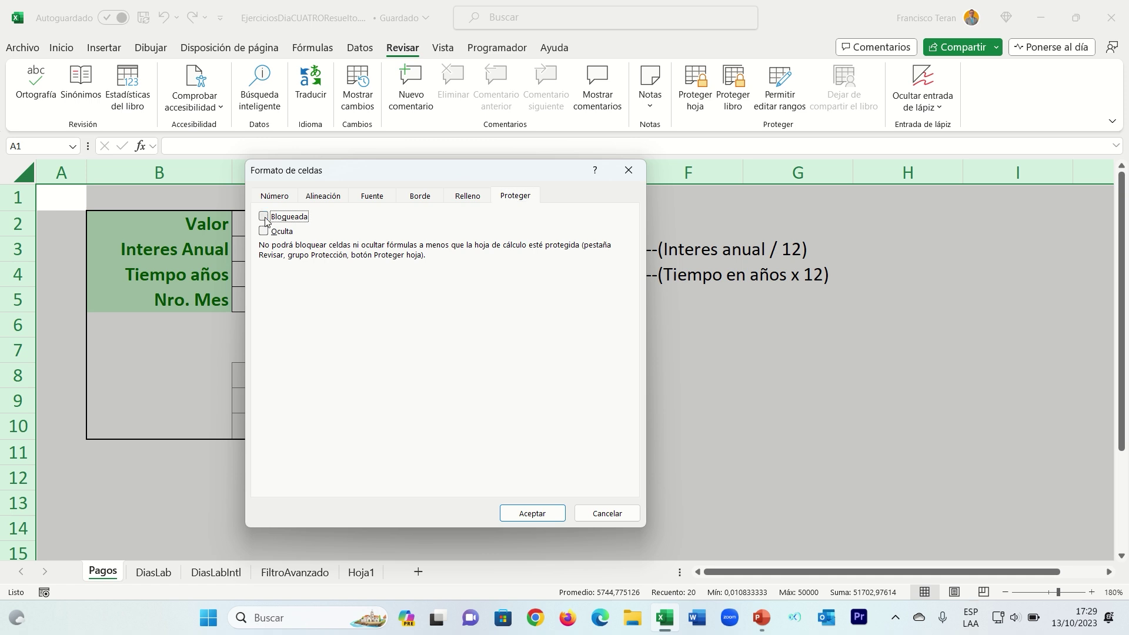
{"action": "left_click", "coordinate": [532, 513]}
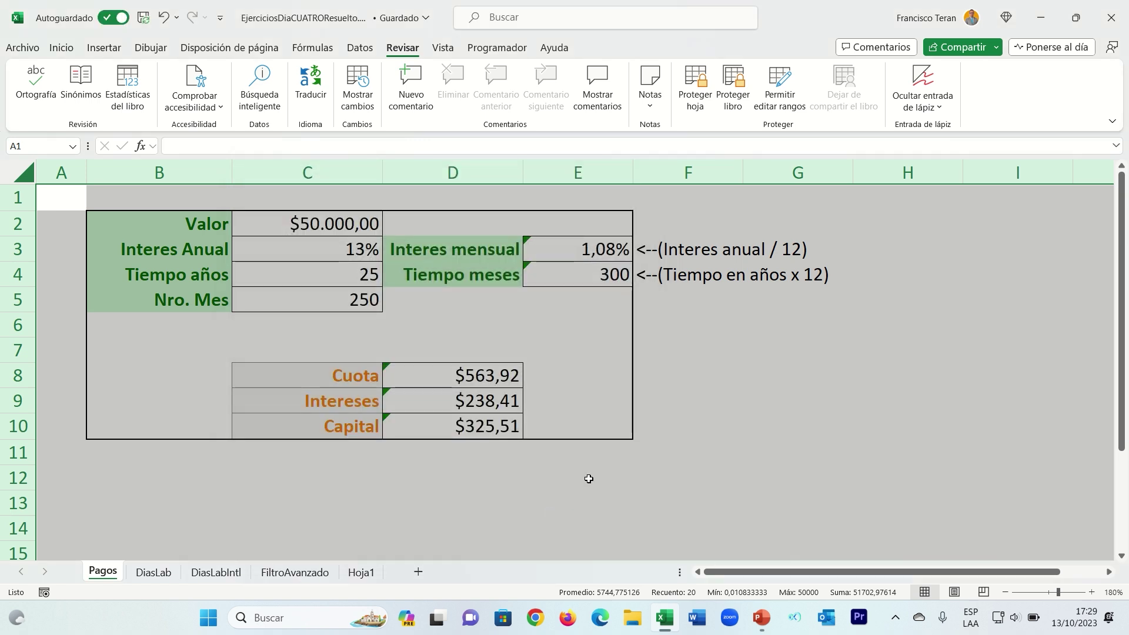
Step: Type test text 'fg' into empty cell F6, then delete it
{"action": "left_click", "coordinate": [732, 355]}
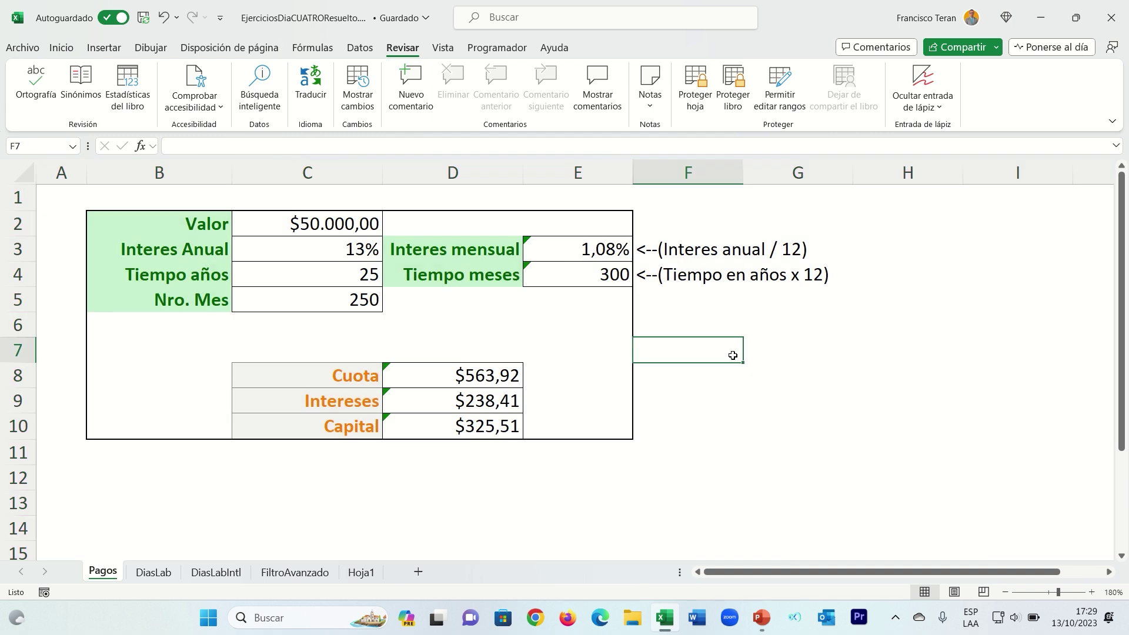
{"action": "left_click", "coordinate": [715, 328]}
{"action": "type", "text": "fg"}
{"action": "left_click", "coordinate": [718, 349]}
{"action": "key", "text": "Up"}
{"action": "key", "text": "Delete"}
{"action": "key", "text": "Left"}
{"action": "key", "text": "Left"}
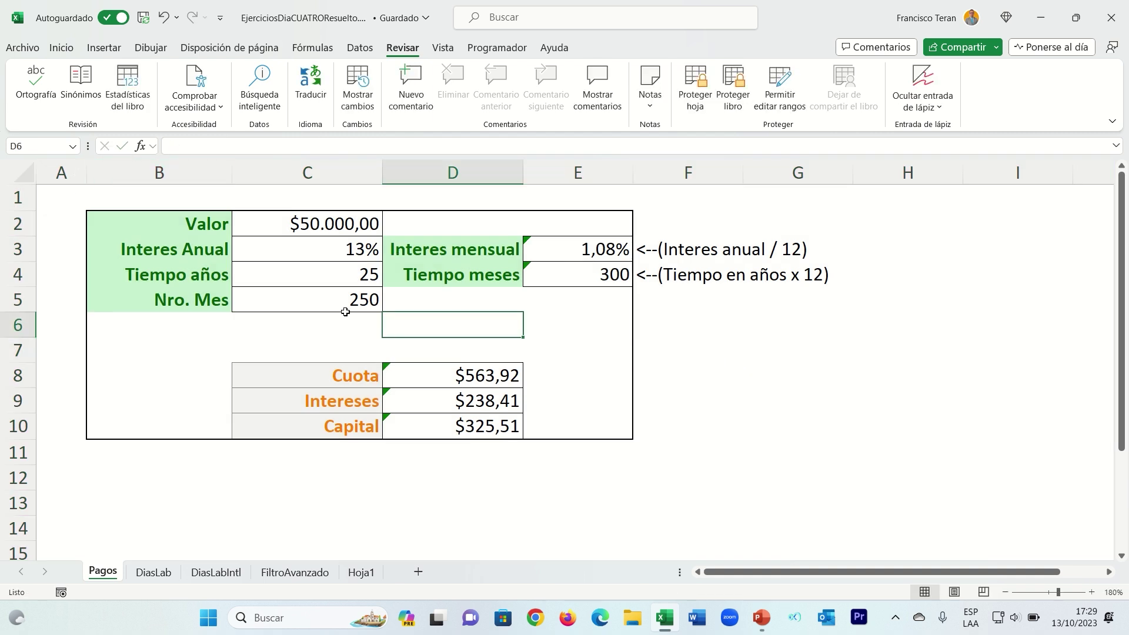
Step: Select all cells and check Bloqueada on the Proteger tab to lock them
{"action": "left_click", "coordinate": [30, 176]}
{"action": "key", "text": "ctrl+1"}
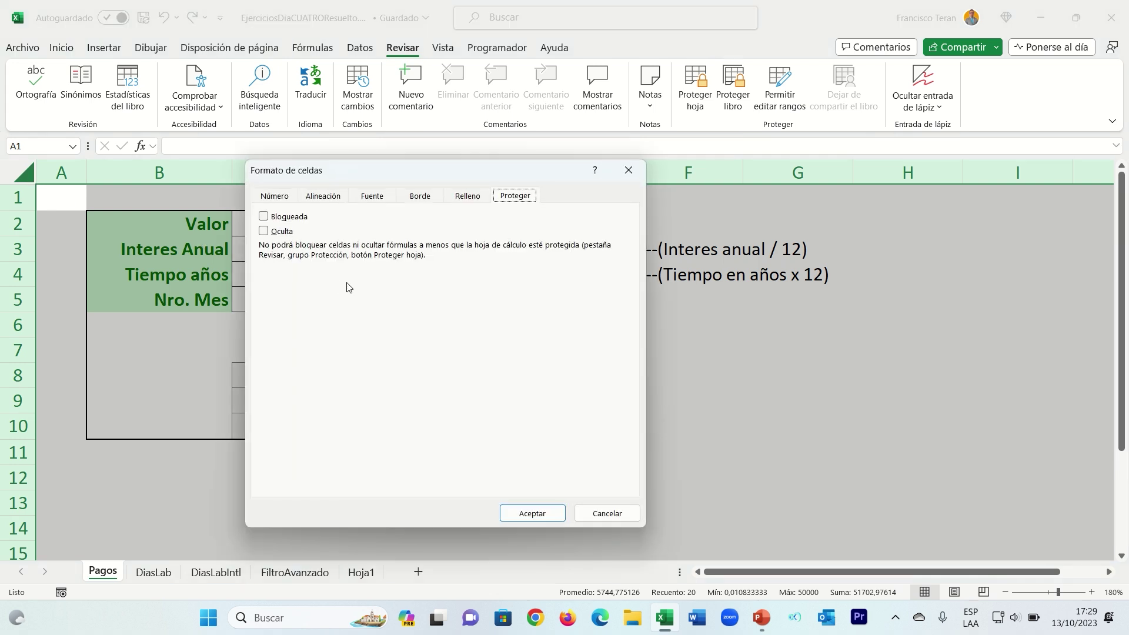
{"action": "left_click", "coordinate": [272, 221]}
{"action": "left_click", "coordinate": [546, 514]}
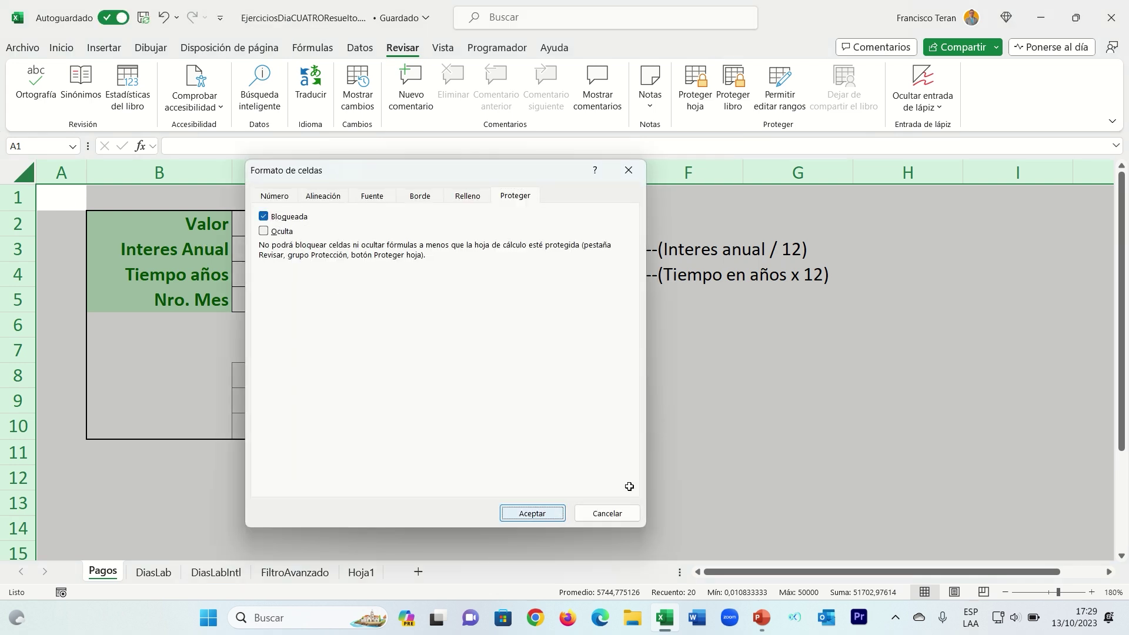
Step: Type test entries 'fdgd' into F8 and G7, then undo them and reselect the sheet
{"action": "left_click", "coordinate": [742, 372]}
{"action": "type", "text": "fdgd"}
{"action": "left_click", "coordinate": [805, 349]}
{"action": "type", "text": "fdgd"}
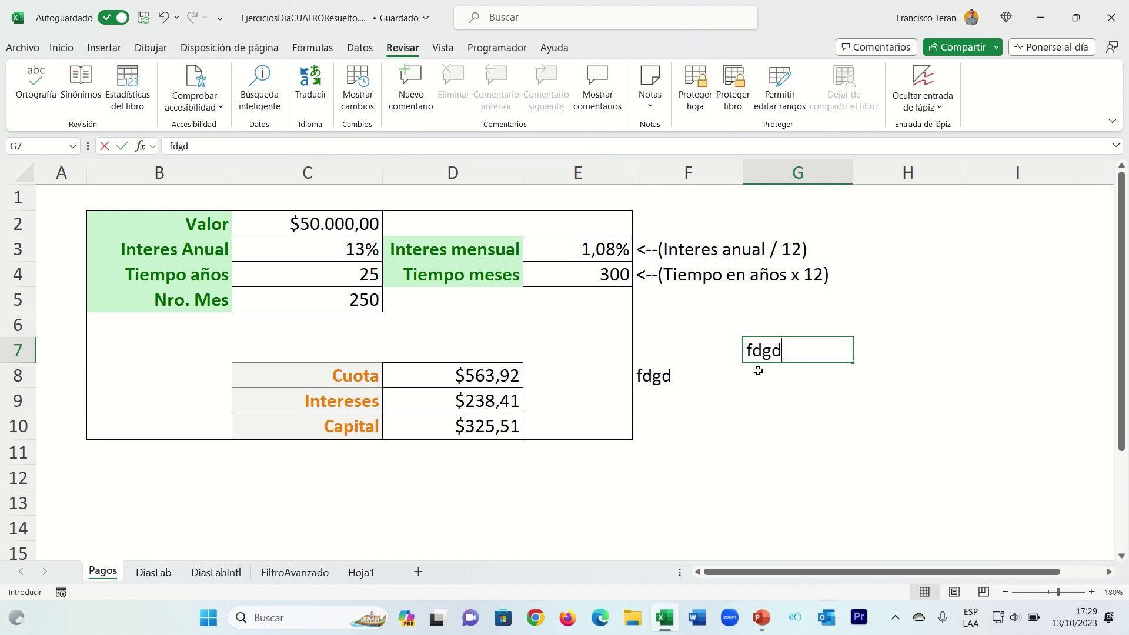
{"action": "left_click", "coordinate": [741, 400]}
{"action": "key", "text": "ctrl+z"}
{"action": "key", "text": "ctrl+z"}
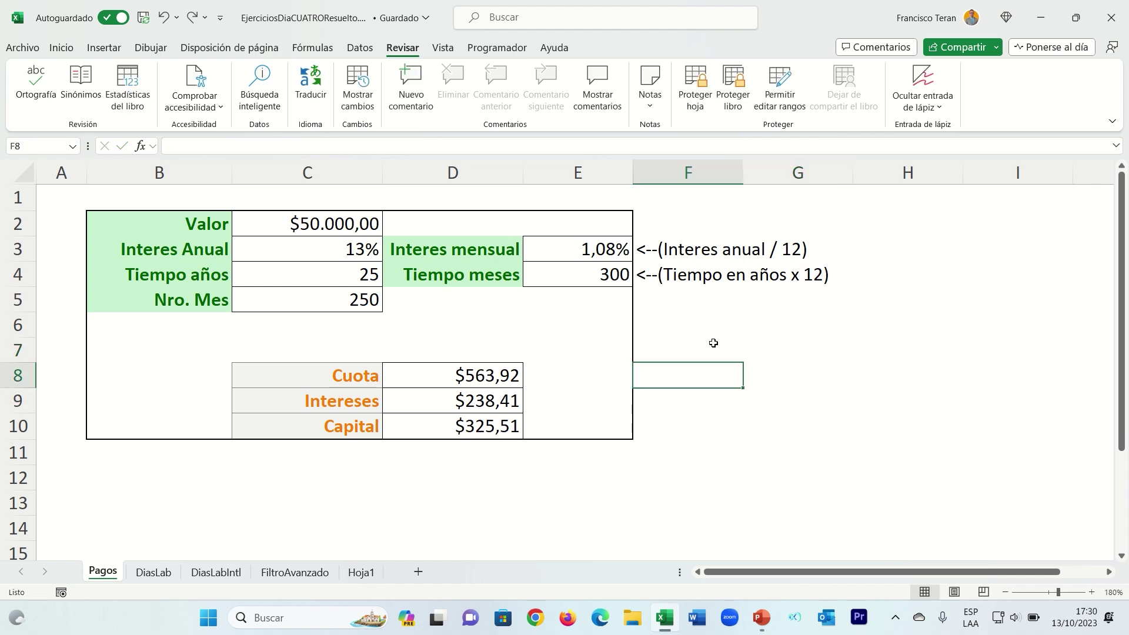
{"action": "left_click", "coordinate": [786, 342]}
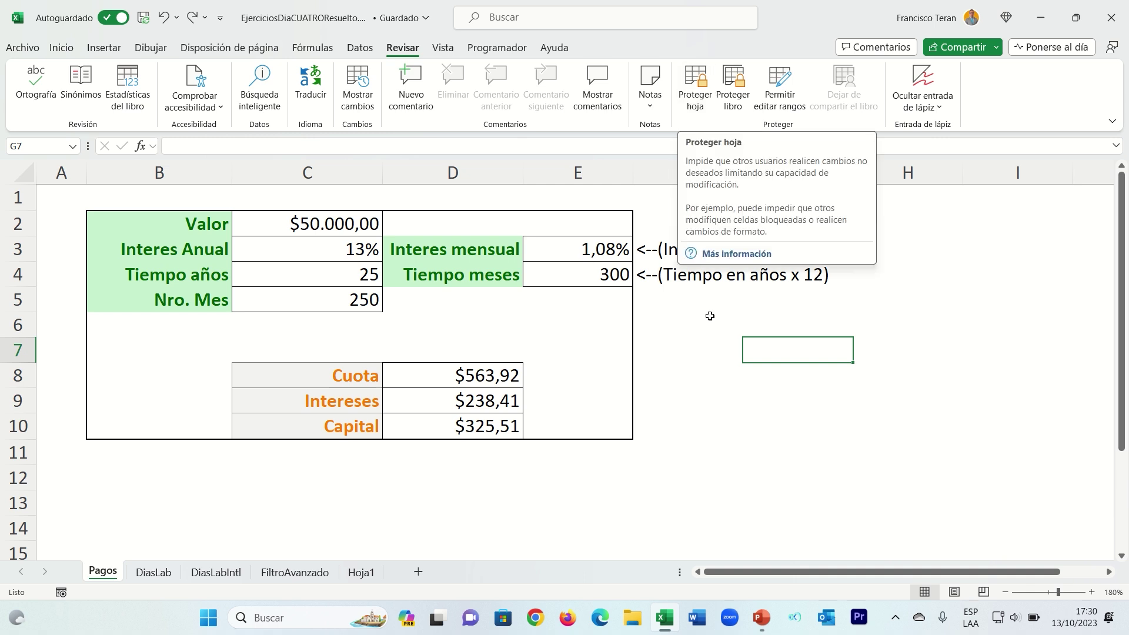
{"action": "left_click", "coordinate": [28, 177]}
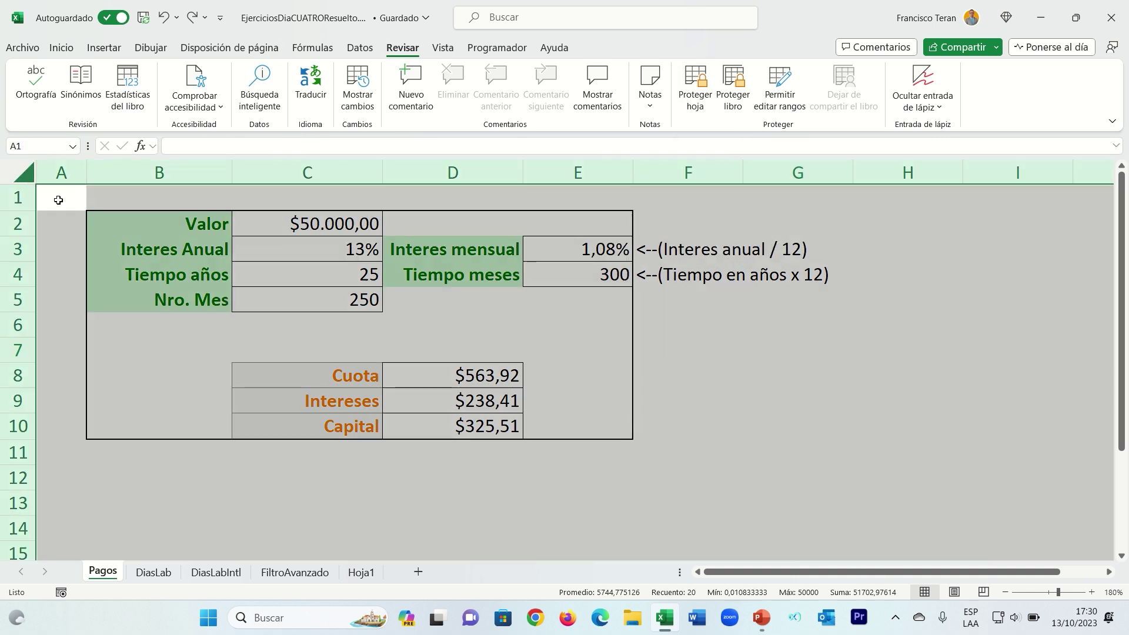
Step: Clear Bloqueada in Format Cells so every selected cell is unlocked
{"action": "key", "text": "ctrl+1"}
{"action": "left_click", "coordinate": [264, 217]}
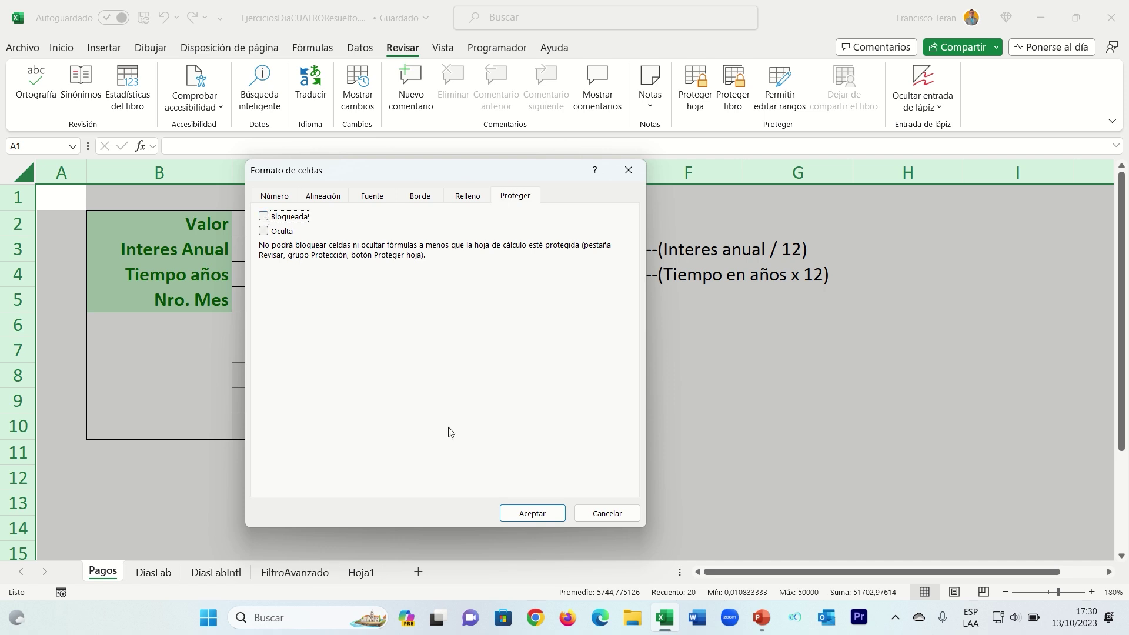
{"action": "left_click", "coordinate": [544, 515]}
Step: Show D8's error smart tag reading Fórmula desprotegida, then dismiss it
{"action": "left_click", "coordinate": [585, 353]}
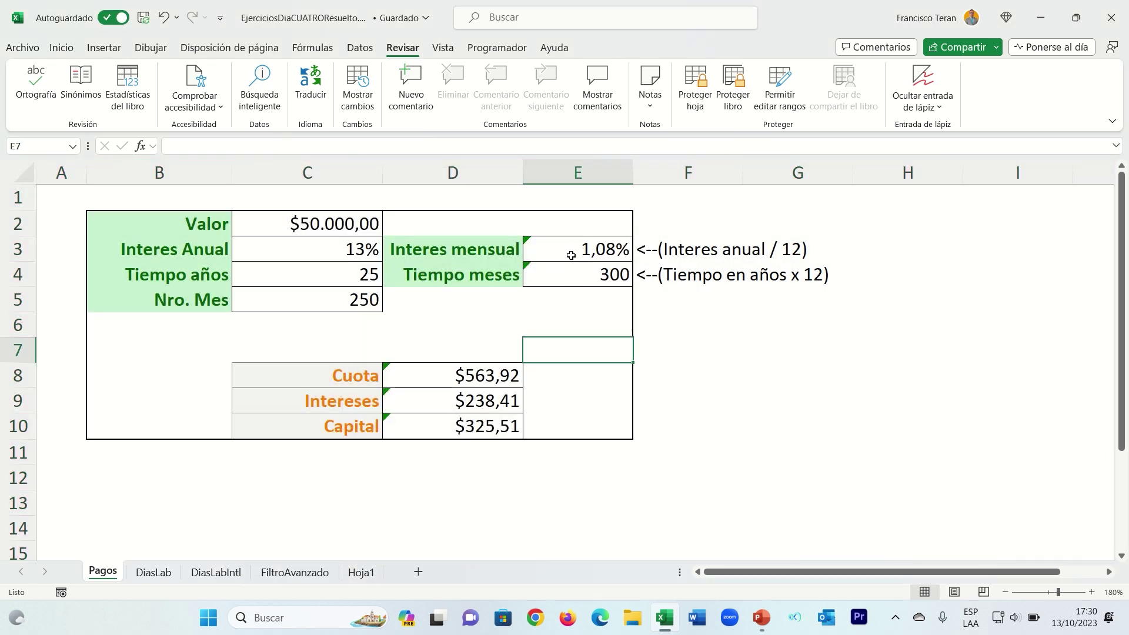
{"action": "left_click", "coordinate": [395, 374]}
{"action": "left_click", "coordinate": [370, 373]}
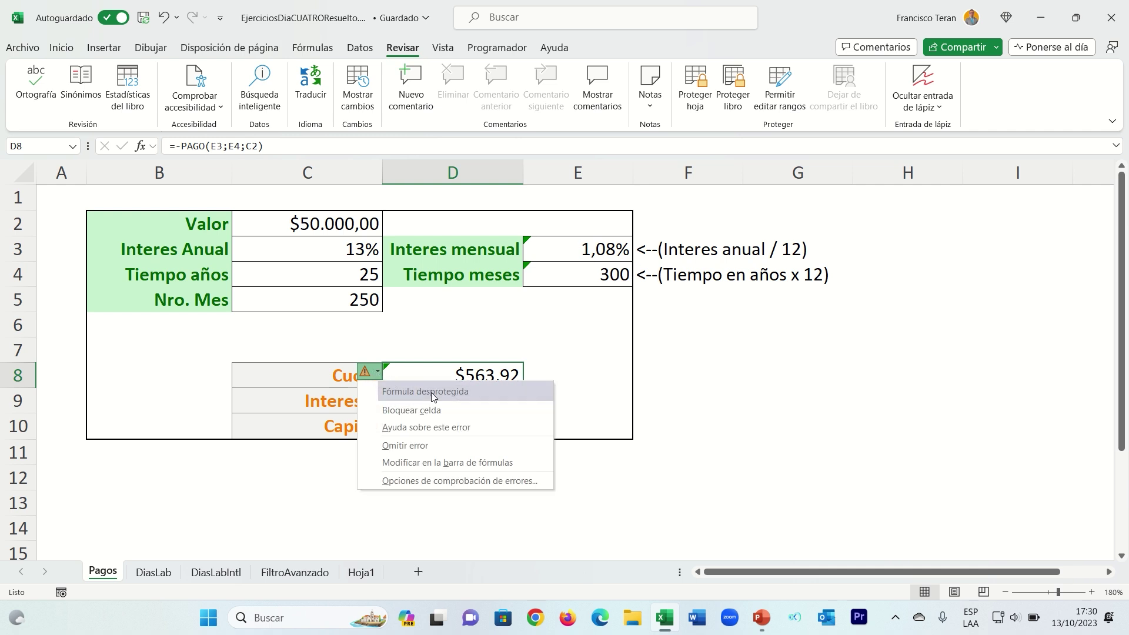
{"action": "left_click", "coordinate": [596, 352]}
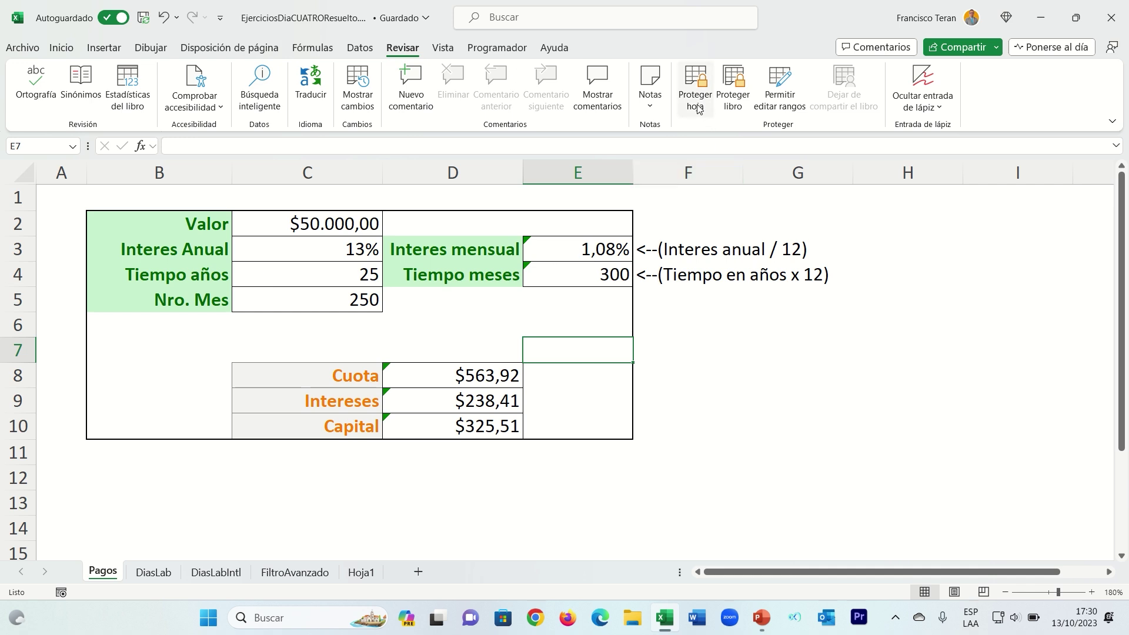
{"action": "left_click", "coordinate": [747, 399]}
{"action": "left_click", "coordinate": [723, 348]}
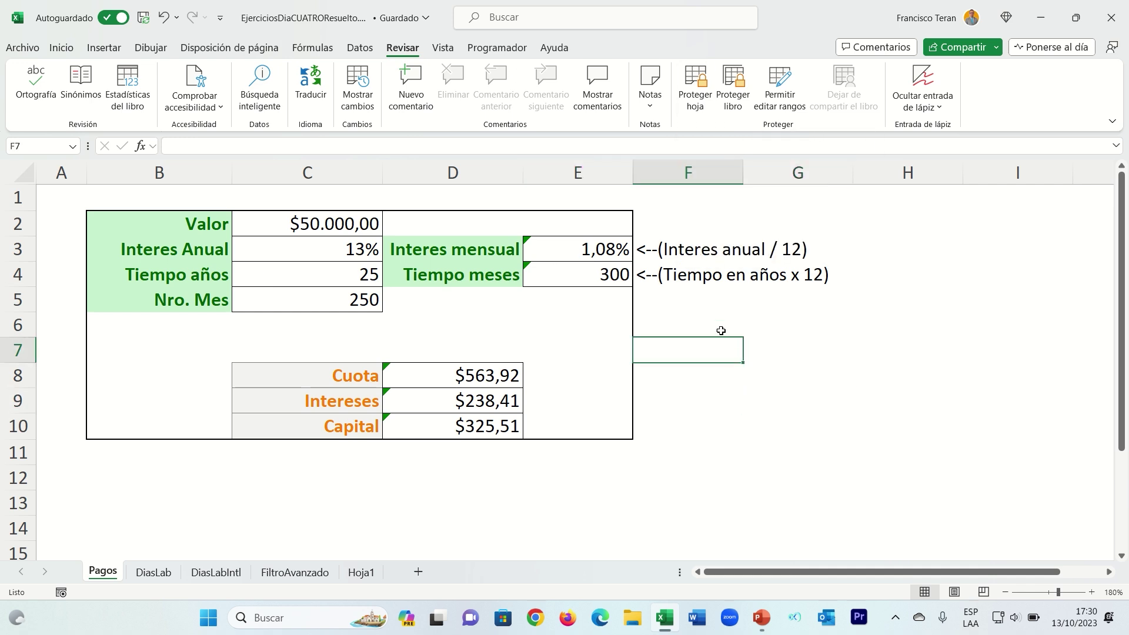
{"action": "left_click", "coordinate": [722, 329]}
{"action": "left_click", "coordinate": [762, 329]}
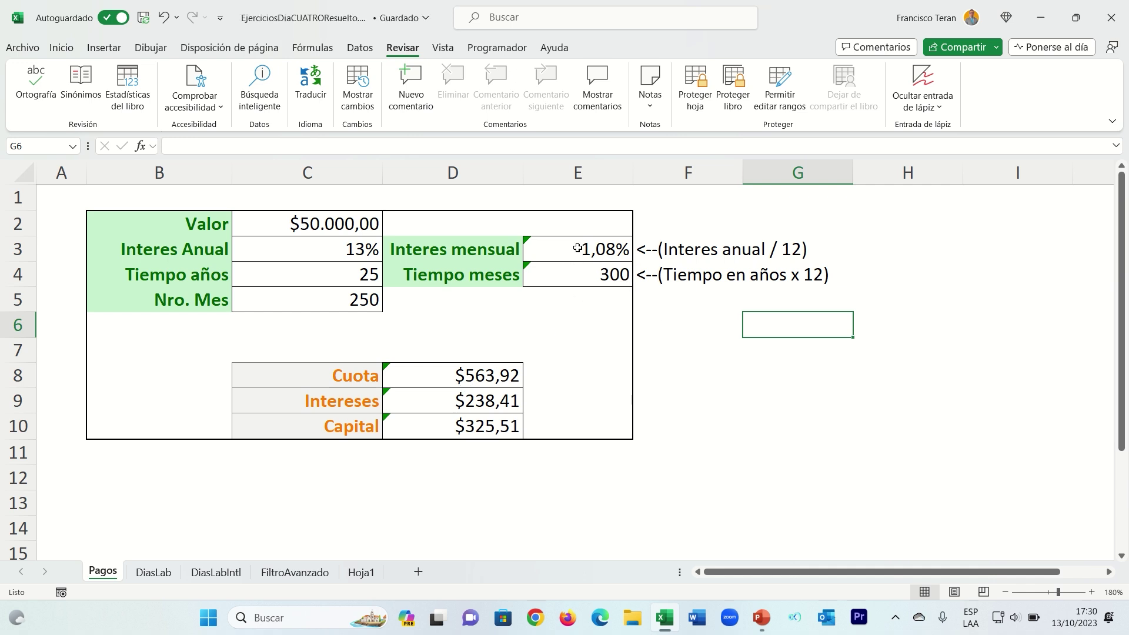
Step: Point out the flagged formula cells E3:E4 and D8:D10, scrolling to review the sheet
{"action": "left_click_drag", "start_coordinate": [577, 248], "coordinate": [588, 274]}
{"action": "left_click_drag", "start_coordinate": [506, 368], "coordinate": [532, 450]}
{"action": "left_click", "coordinate": [633, 361]}
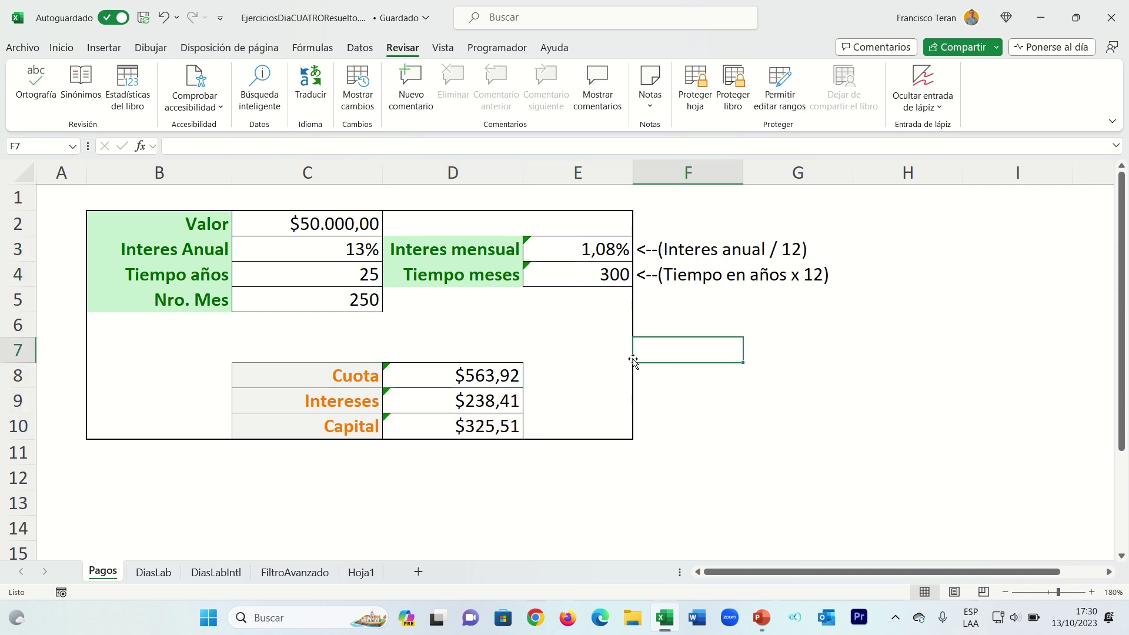
{"action": "scroll", "coordinate": [522, 423], "scroll_direction": "down", "scroll_amount": 7}
{"action": "scroll", "coordinate": [522, 424], "scroll_direction": "down", "scroll_amount": 8}
{"action": "scroll", "coordinate": [522, 423], "scroll_direction": "down", "scroll_amount": 8}
{"action": "scroll", "coordinate": [521, 425], "scroll_direction": "down", "scroll_amount": 8}
{"action": "scroll", "coordinate": [522, 425], "scroll_direction": "up", "scroll_amount": 1}
{"action": "scroll", "coordinate": [519, 424], "scroll_direction": "up", "scroll_amount": 7}
{"action": "scroll", "coordinate": [519, 423], "scroll_direction": "up", "scroll_amount": 4}
{"action": "left_click_drag", "start_coordinate": [1122, 504], "coordinate": [1122, 200]}
{"action": "left_click", "coordinate": [446, 323]}
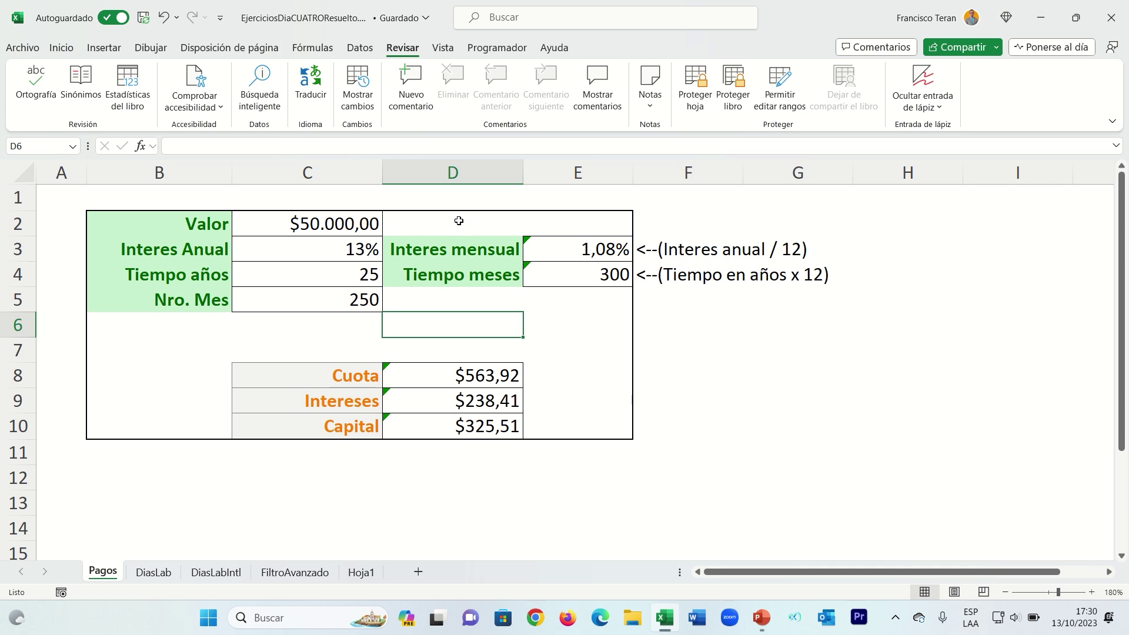
{"action": "left_click", "coordinate": [63, 47]}
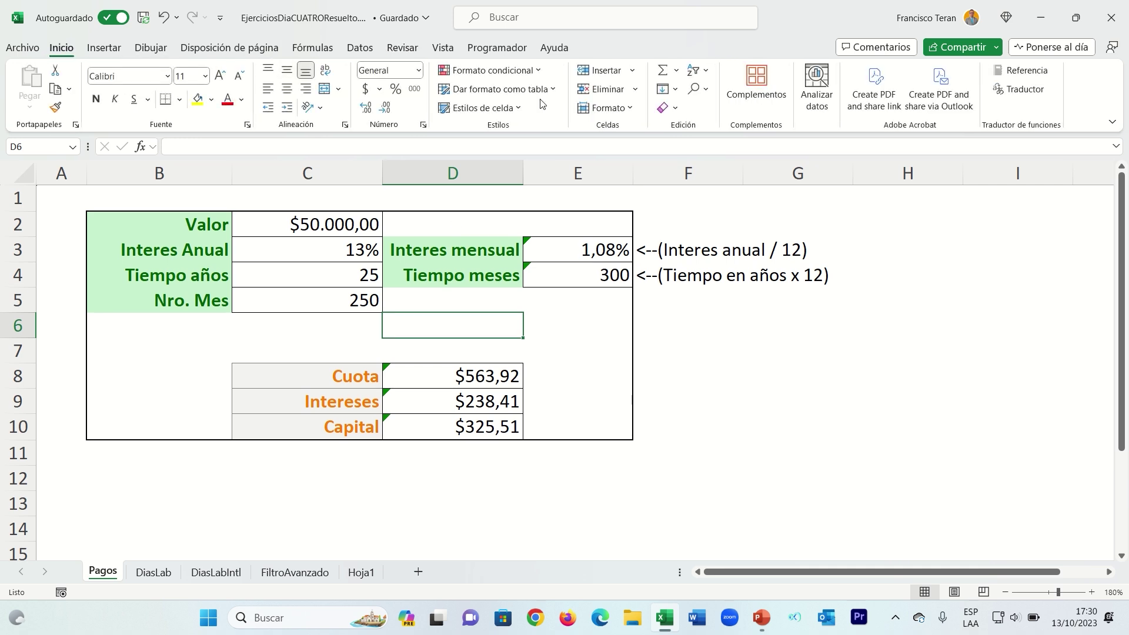
Step: Select all formula cells via Buscar y seleccionar > Fórmulas and mark them Bloqueada
{"action": "left_click", "coordinate": [706, 90]}
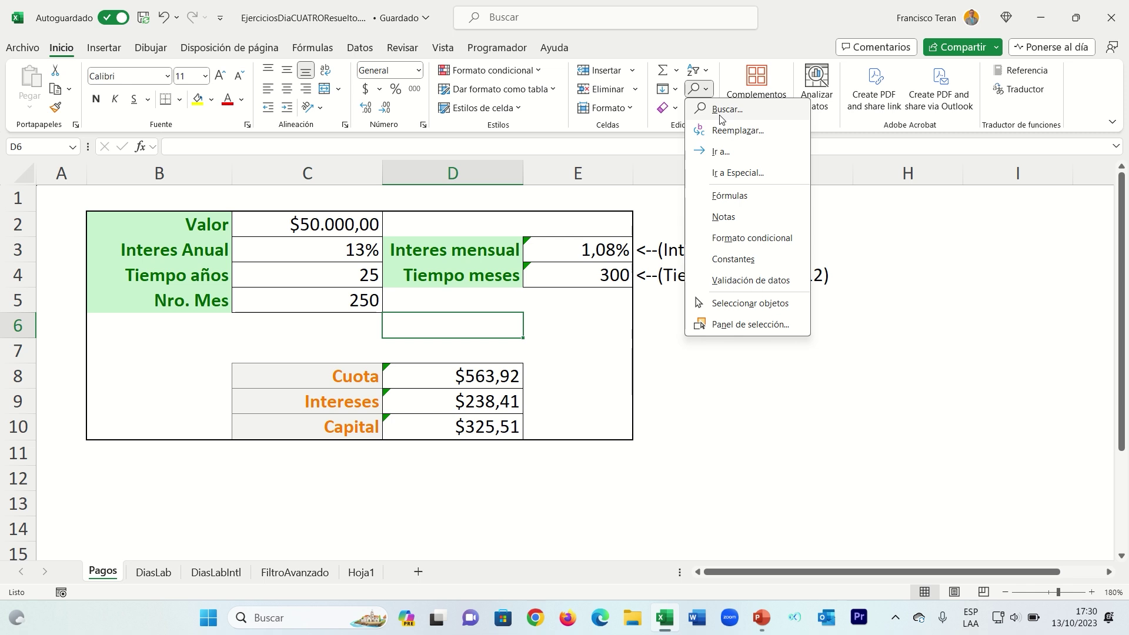
{"action": "left_click", "coordinate": [754, 200]}
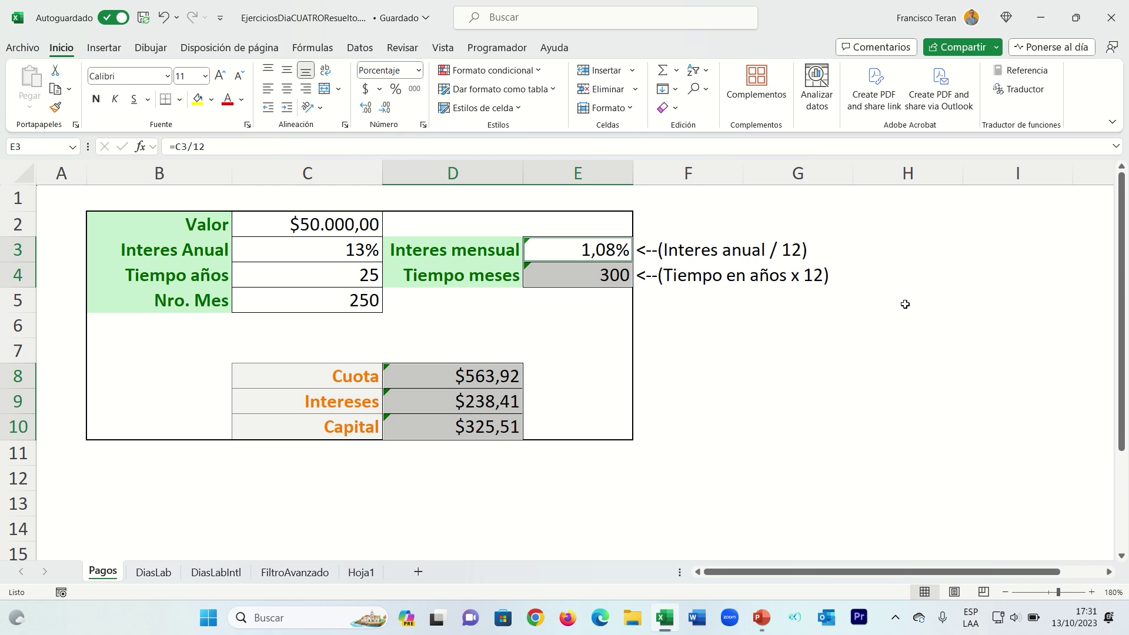
{"action": "key", "text": "ctrl+1"}
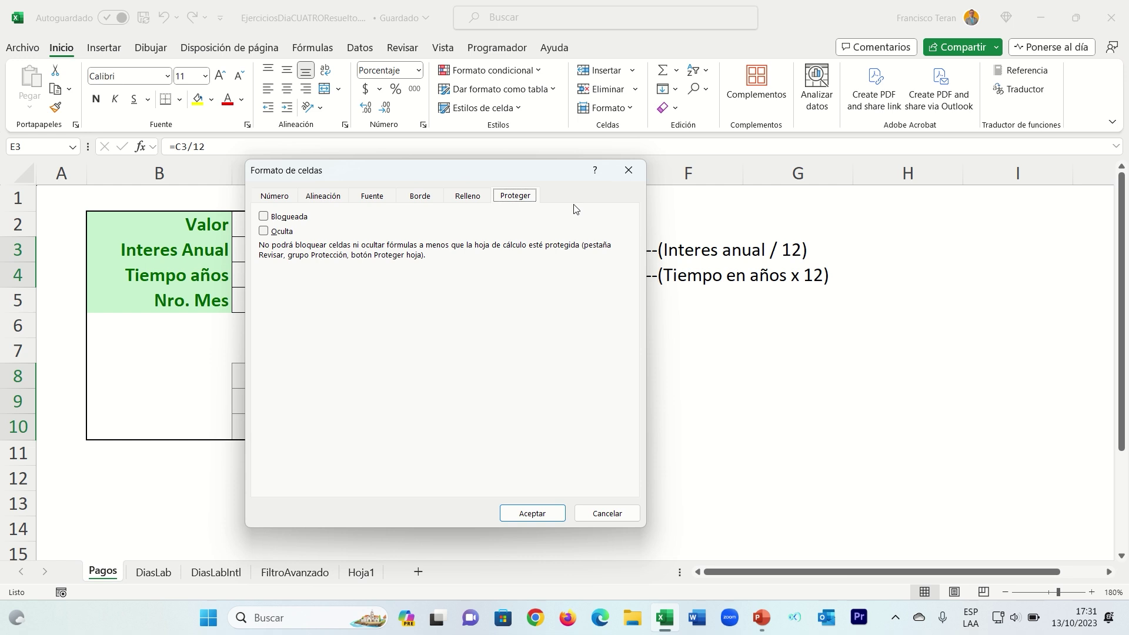
{"action": "left_click_drag", "start_coordinate": [534, 170], "coordinate": [871, 174]}
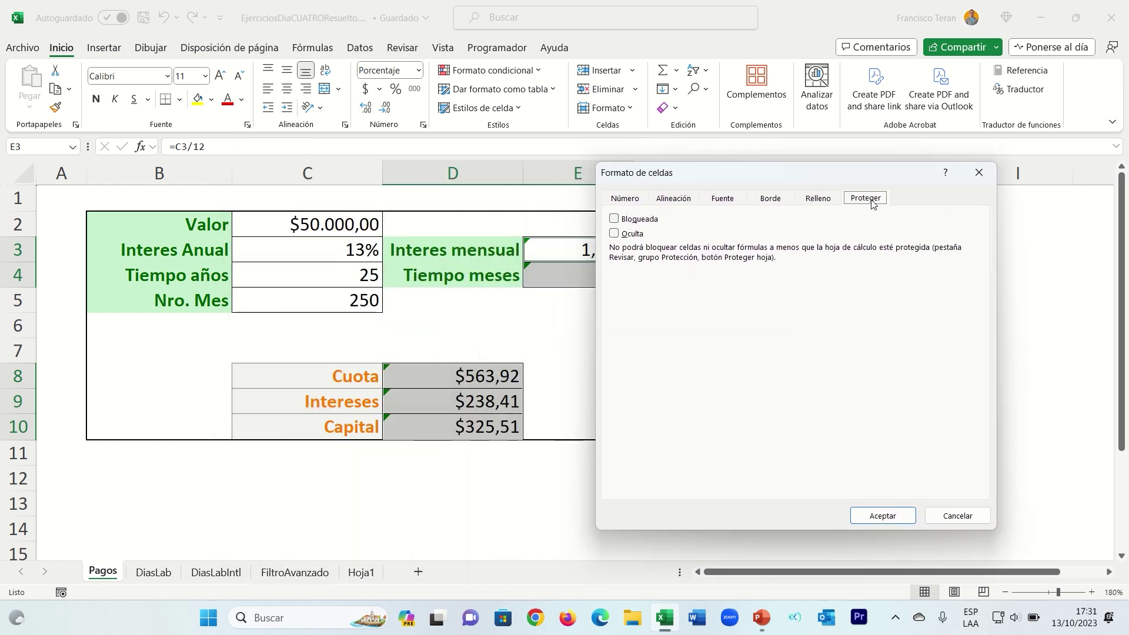
{"action": "left_click", "coordinate": [614, 220]}
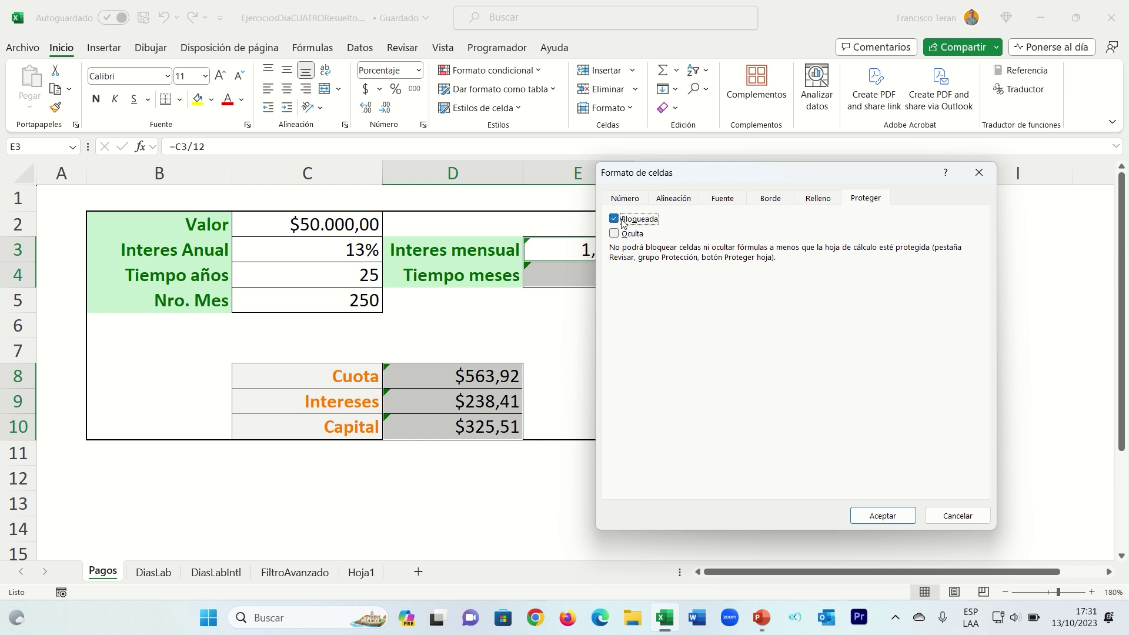
{"action": "left_click", "coordinate": [895, 511]}
Step: Test-type 'dfgdfg' into E3, then undo to restore its 1,08% formula
{"action": "left_click", "coordinate": [797, 395]}
{"action": "left_click", "coordinate": [598, 251]}
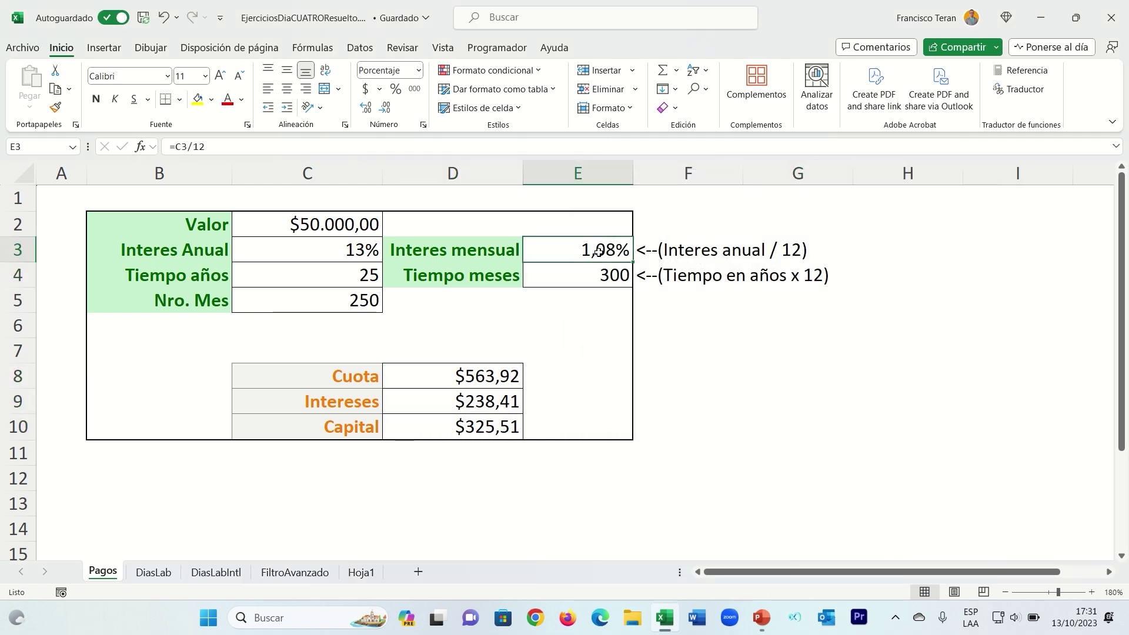
{"action": "type", "text": "dfgdfg"}
{"action": "key", "text": "Return"}
{"action": "key", "text": "ctrl+z"}
{"action": "left_click", "coordinate": [671, 320]}
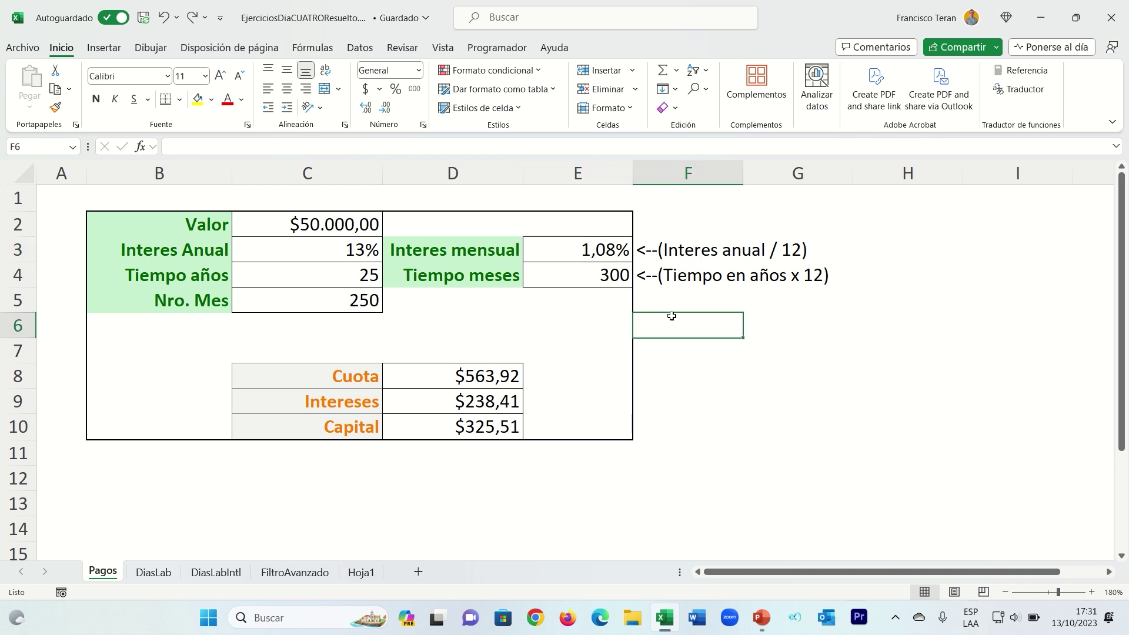
Step: Protect the Pagos sheet with Revisar > Proteger hoja, entering the password and confirming it
{"action": "left_click", "coordinate": [709, 306]}
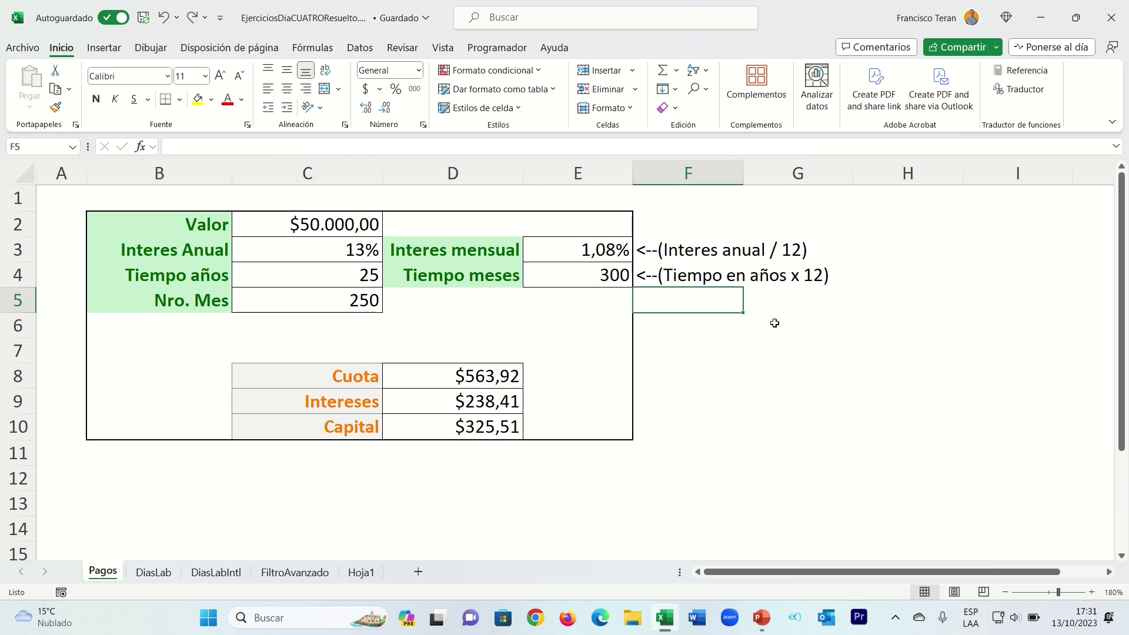
{"action": "left_click", "coordinate": [410, 49]}
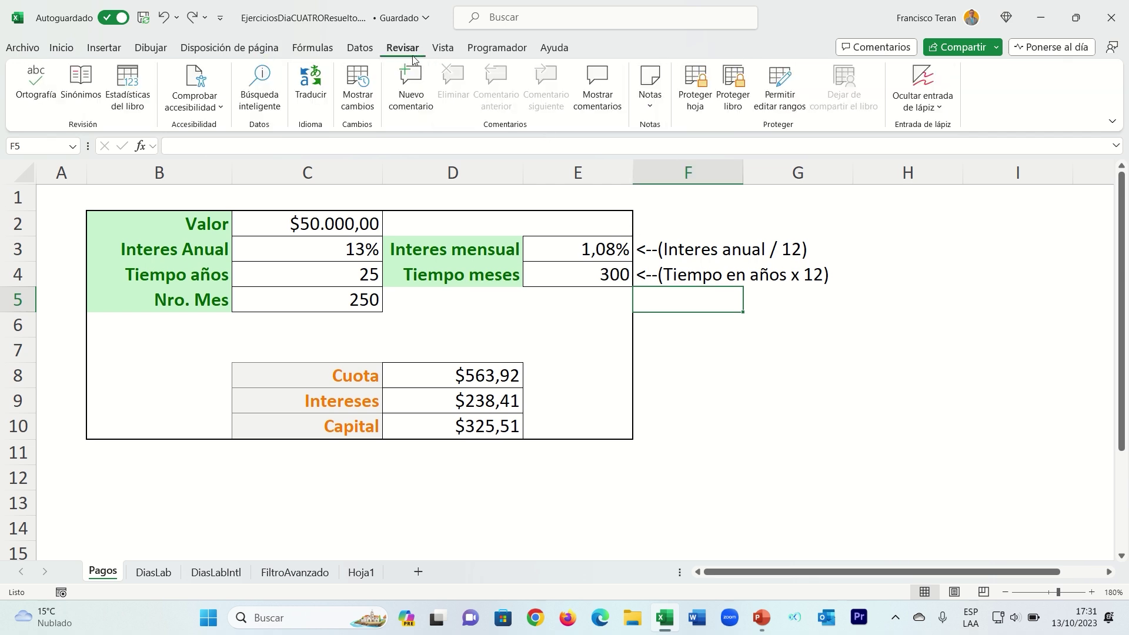
{"action": "left_click", "coordinate": [699, 107]}
{"action": "left_click_drag", "start_coordinate": [774, 232], "coordinate": [765, 227]}
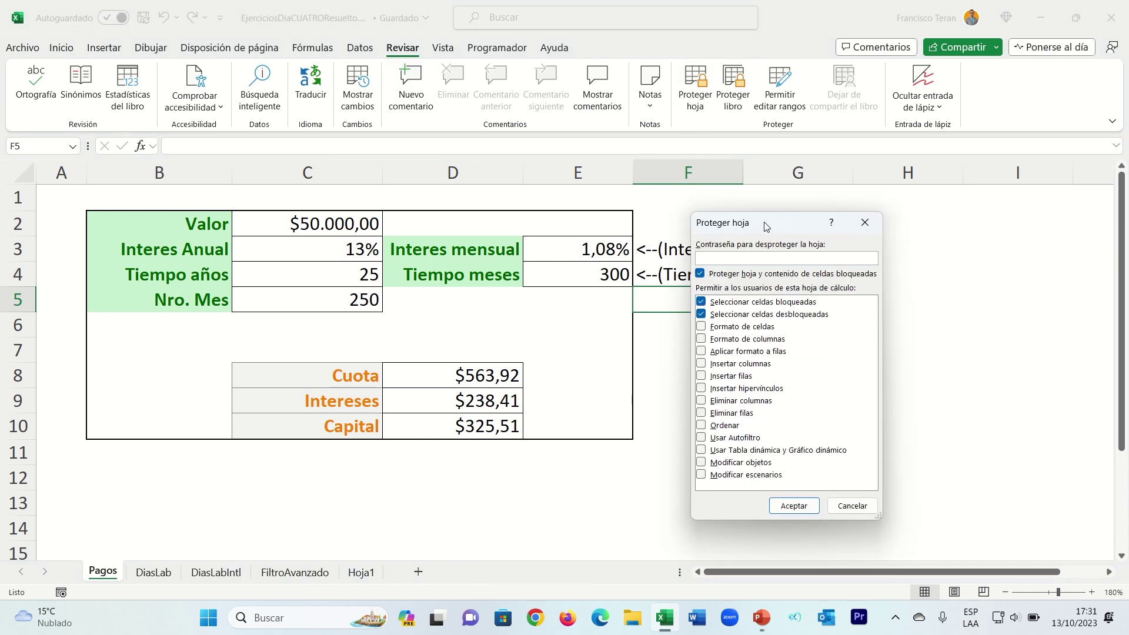
{"action": "left_click", "coordinate": [810, 510]}
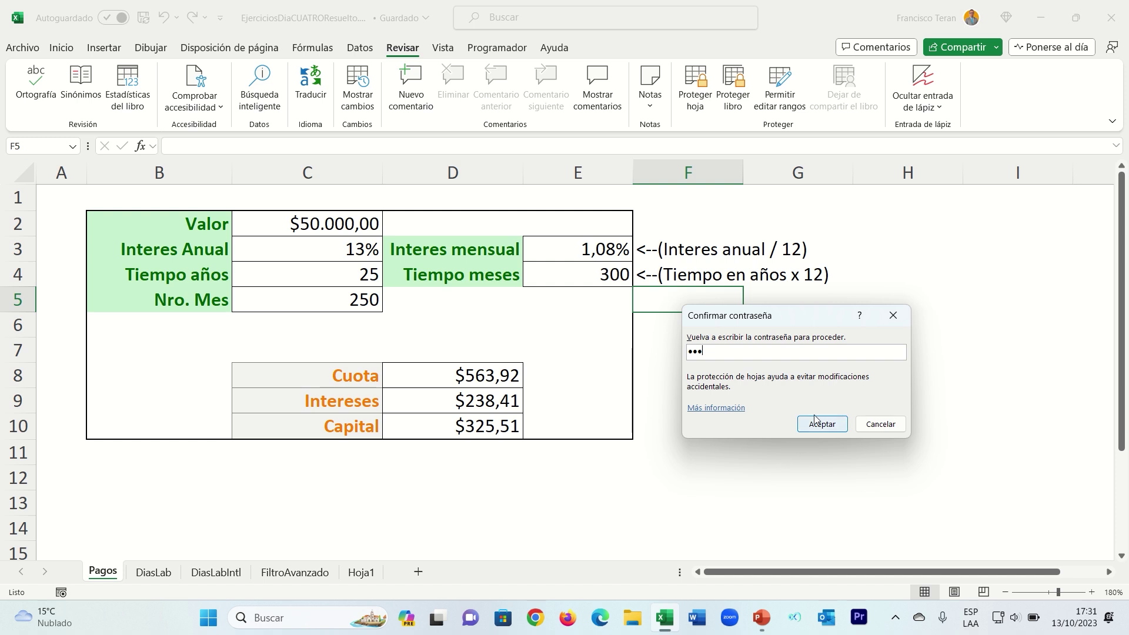
{"action": "left_click_drag", "start_coordinate": [731, 322], "coordinate": [712, 306]}
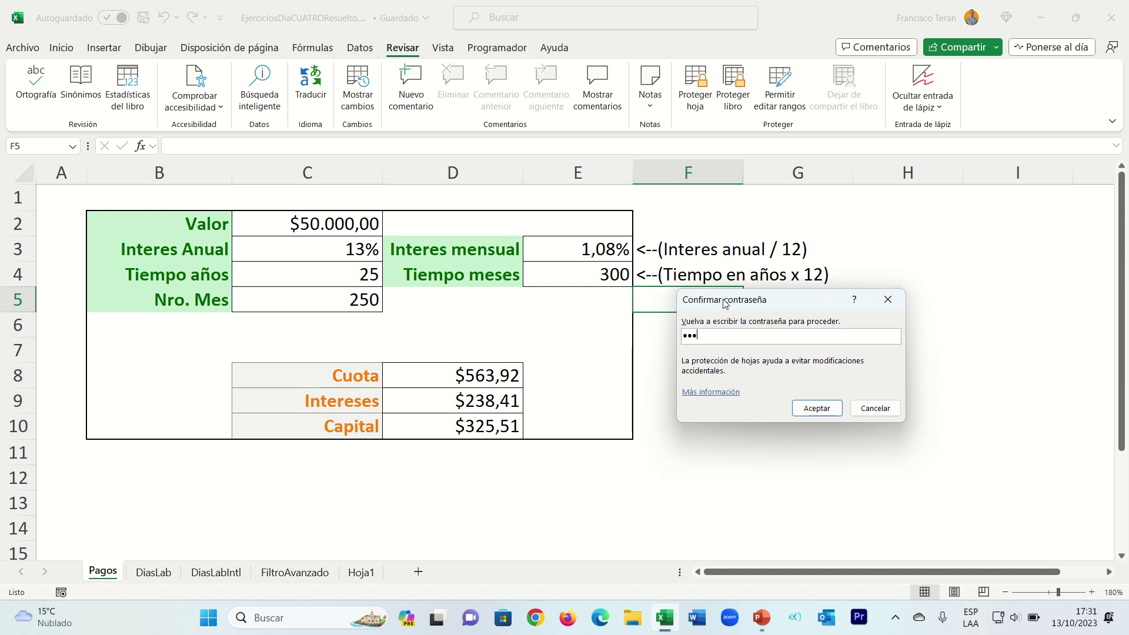
{"action": "left_click", "coordinate": [813, 400]}
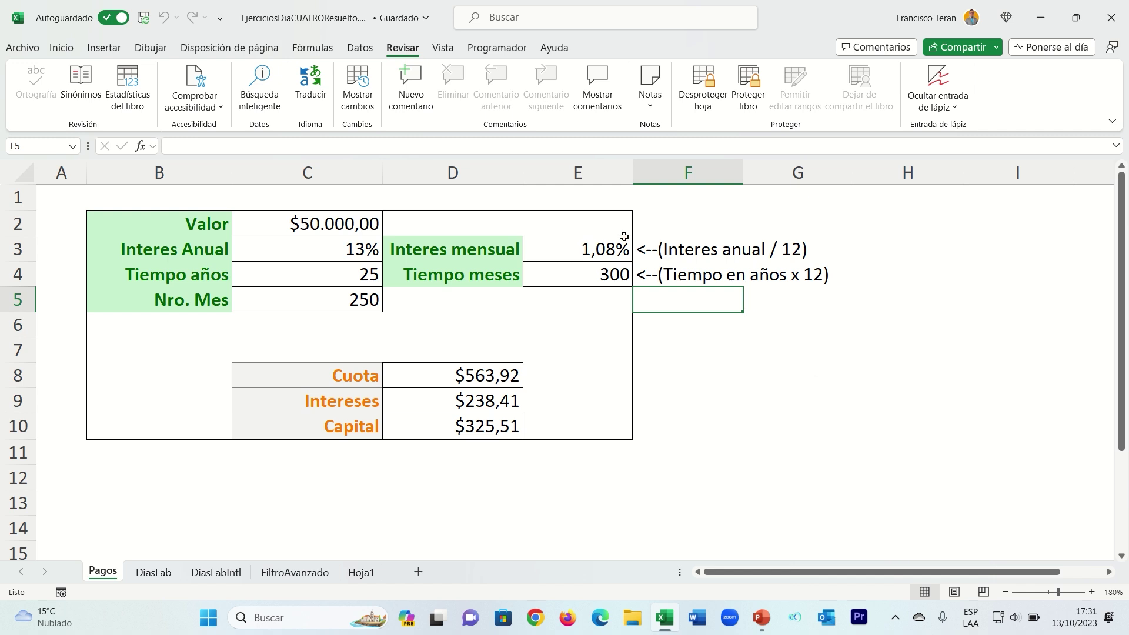
Step: Review the formula cells E3, E4 and results D8:D10 on the protected sheet
{"action": "left_click", "coordinate": [606, 244]}
{"action": "left_click", "coordinate": [608, 271]}
{"action": "left_click", "coordinate": [499, 389]}
{"action": "left_click", "coordinate": [499, 400]}
{"action": "left_click", "coordinate": [504, 420]}
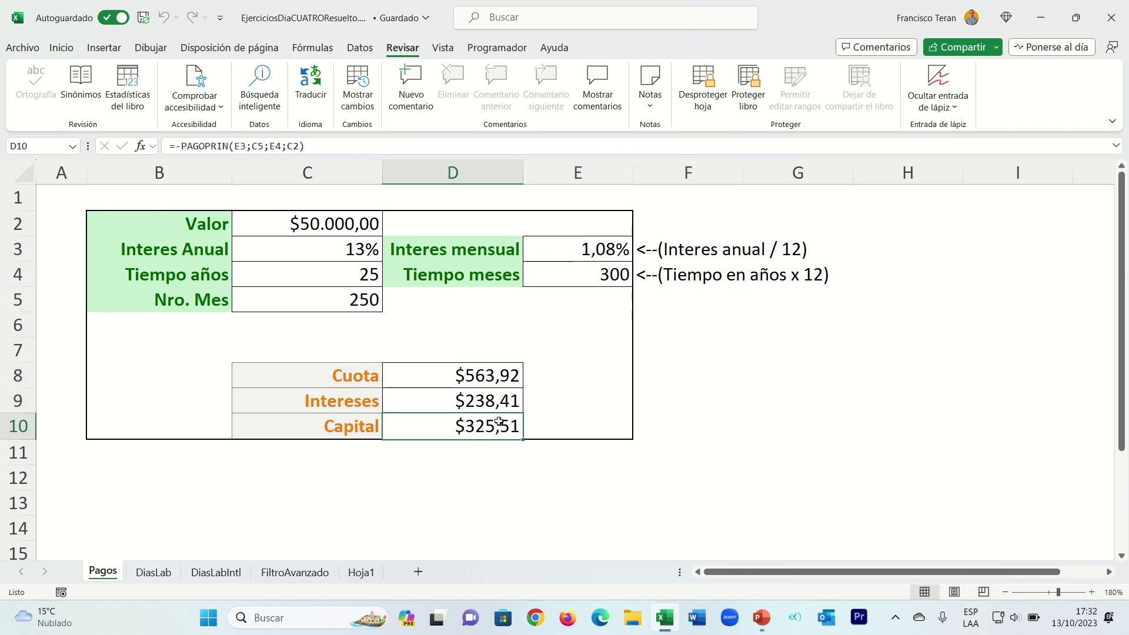
{"action": "left_click", "coordinate": [676, 350]}
{"action": "key", "text": "ctrl+a"}
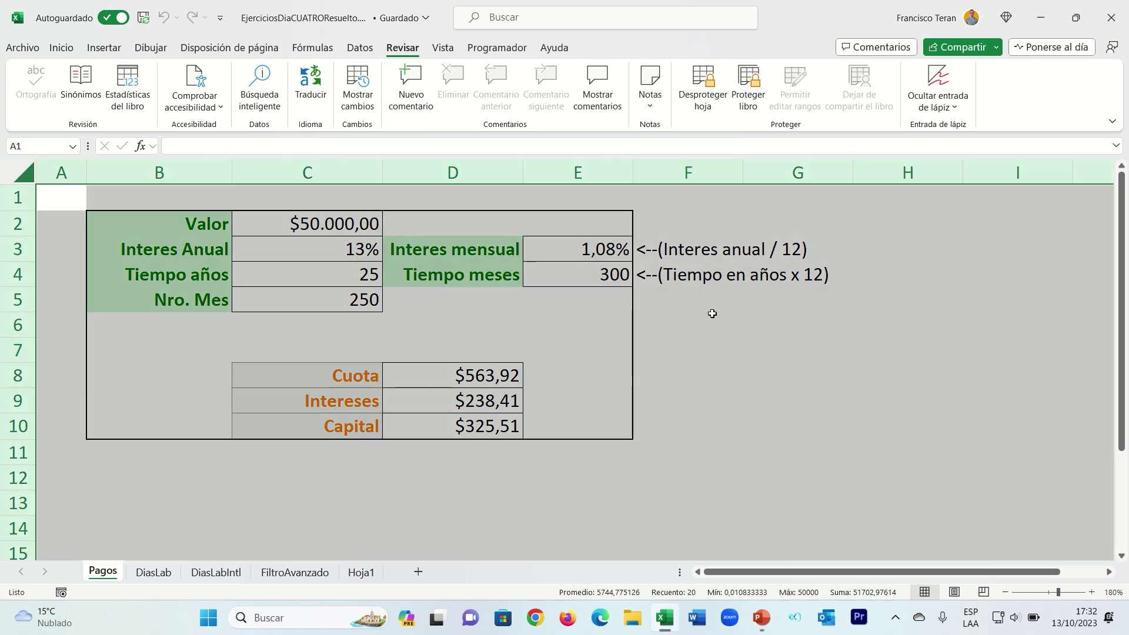
{"action": "left_click", "coordinate": [712, 314]}
{"action": "left_click", "coordinate": [604, 250]}
{"action": "left_click", "coordinate": [605, 273]}
{"action": "left_click", "coordinate": [473, 375]}
{"action": "left_click_drag", "start_coordinate": [479, 410], "coordinate": [481, 426]}
{"action": "left_click", "coordinate": [689, 354]}
Step: Type test text into the unlocked empty cells F6, F7, D6, B6 and B8
{"action": "left_click", "coordinate": [711, 332]}
{"action": "type", "text": "kjh"}
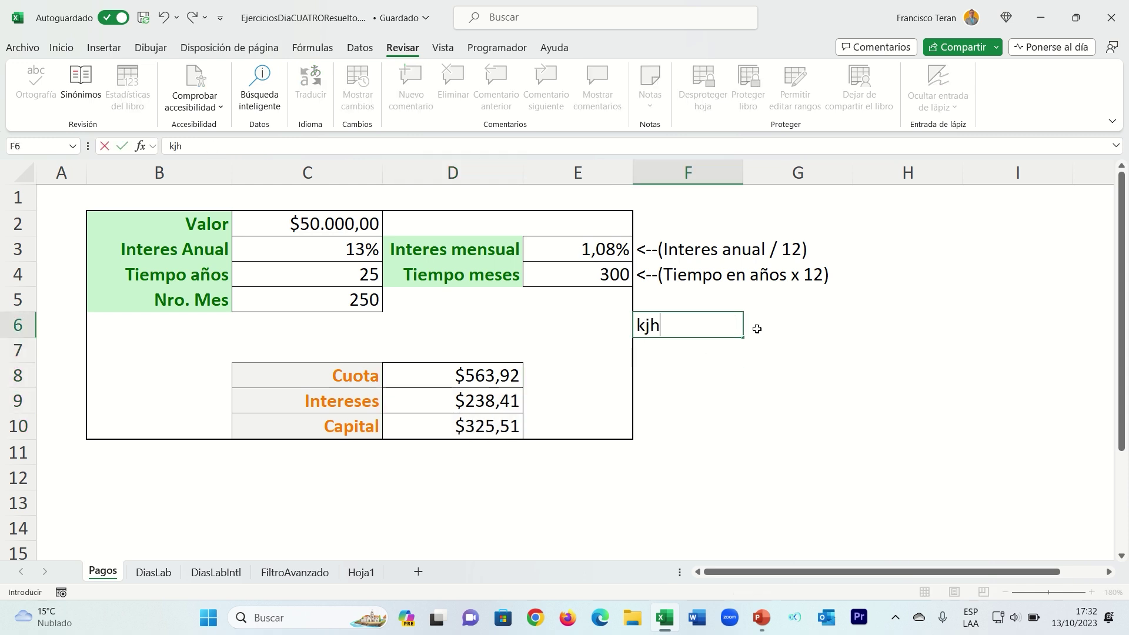
{"action": "type", "text": "j"}
{"action": "key", "text": "Return"}
{"action": "type", "text": "lkjkj"}
{"action": "key", "text": "Return"}
{"action": "left_click", "coordinate": [522, 332]}
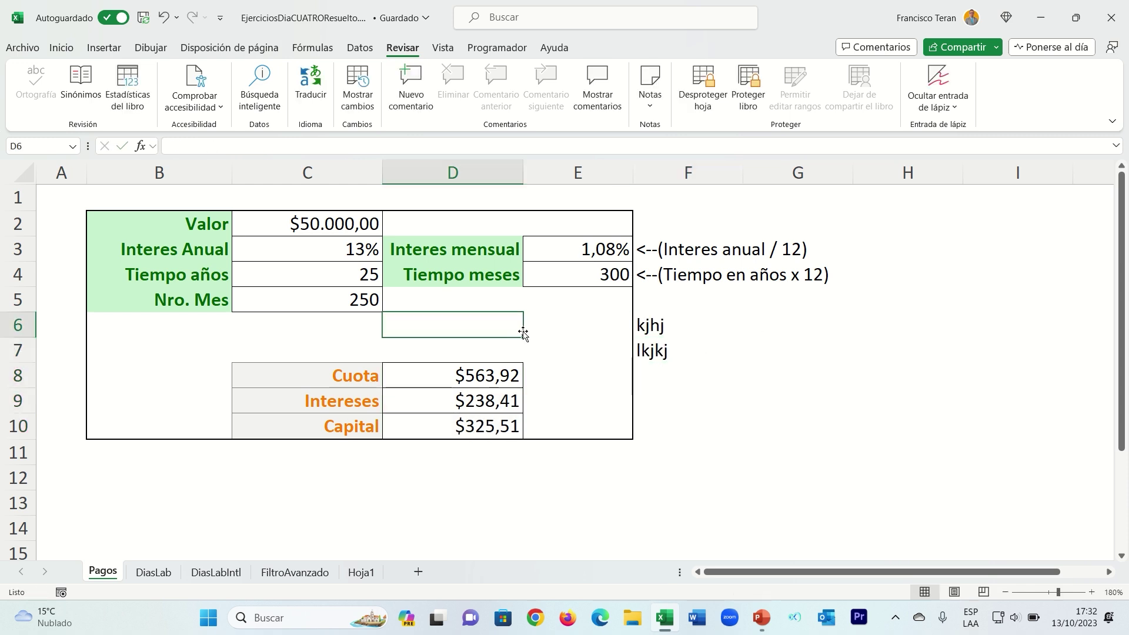
{"action": "type", "text": ",mn"}
{"action": "left_click", "coordinate": [184, 319]}
{"action": "type", "text": "jkh"}
{"action": "left_click", "coordinate": [176, 377]}
{"action": "type", "text": ",mn"}
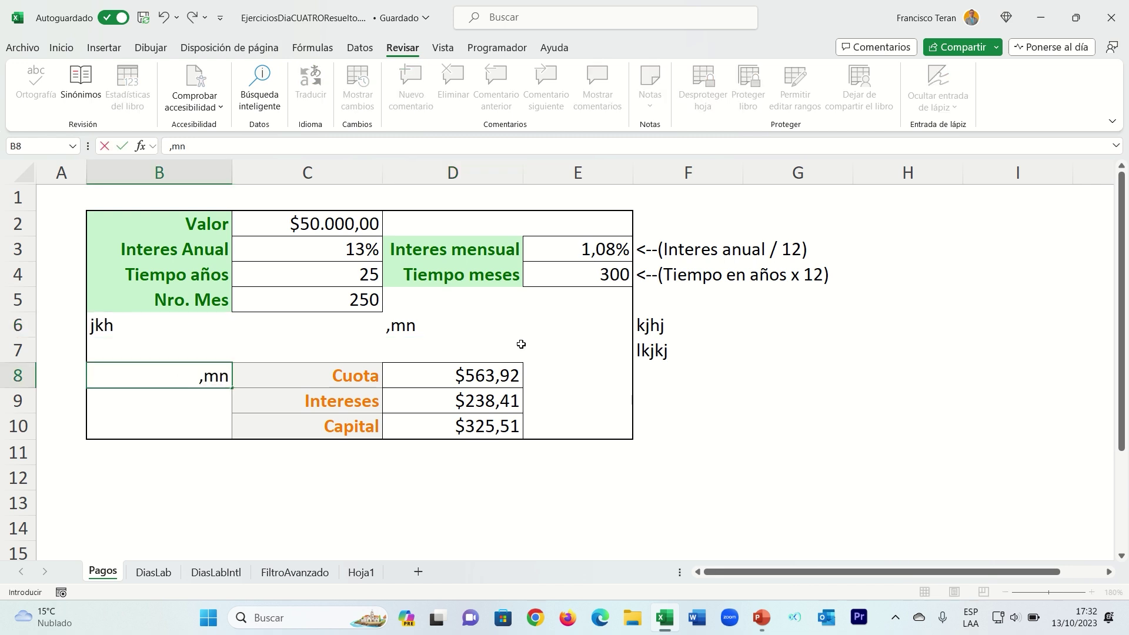
{"action": "left_click", "coordinate": [564, 349]}
Step: Attempt edits on locked formulas E3, E4 and D8, dismissing each protected-sheet warning
{"action": "left_click", "coordinate": [599, 252]}
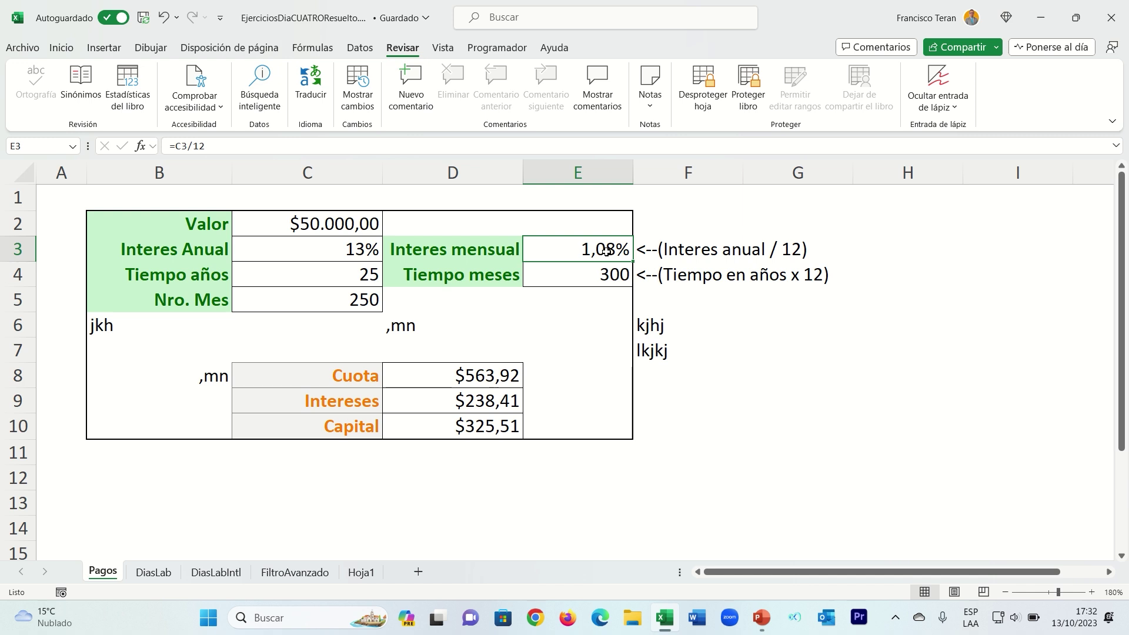
{"action": "double_click", "coordinate": [605, 254]}
{"action": "key", "text": "Return"}
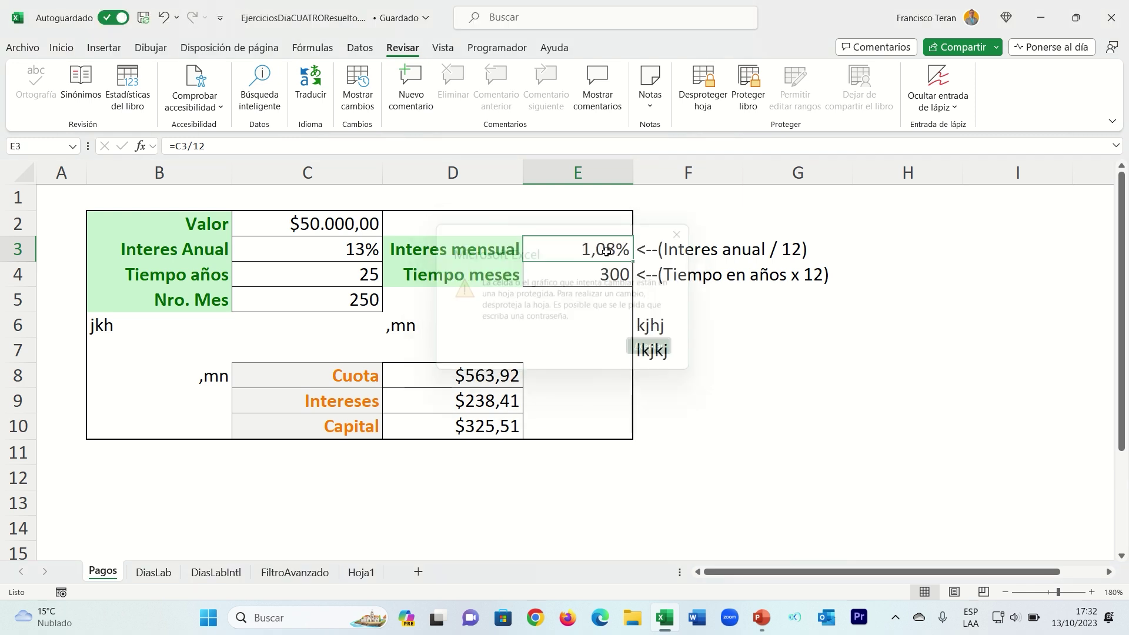
{"action": "left_click", "coordinate": [612, 275]}
{"action": "double_click", "coordinate": [615, 282]}
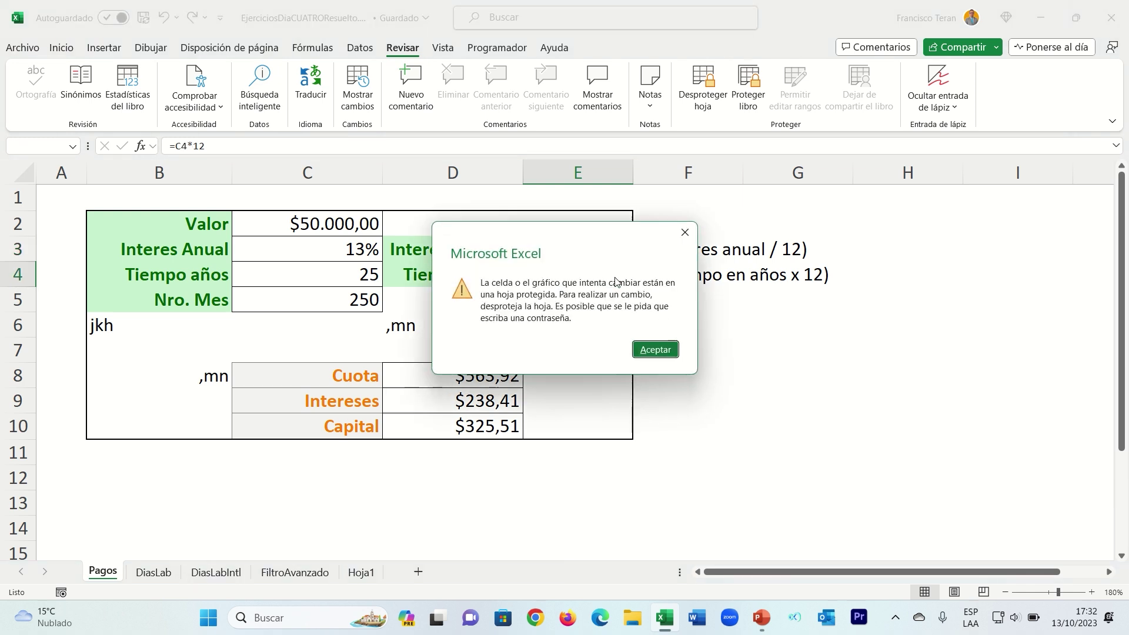
{"action": "left_click", "coordinate": [642, 348]}
{"action": "left_click", "coordinate": [483, 370]}
{"action": "double_click", "coordinate": [482, 370]}
{"action": "key", "text": "Return"}
{"action": "left_click_drag", "start_coordinate": [579, 253], "coordinate": [596, 275]}
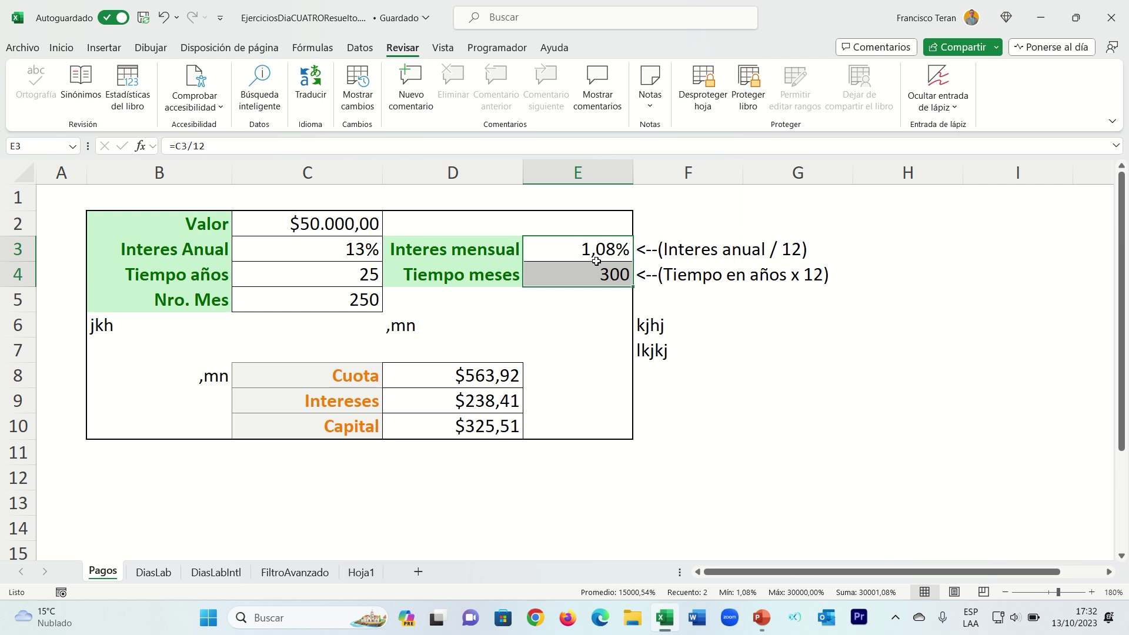
Step: Enter a 10-year loan term in C4 and month number 5 in C5
{"action": "left_click", "coordinate": [370, 274]}
{"action": "type", "text": "10"}
{"action": "key", "text": "Return"}
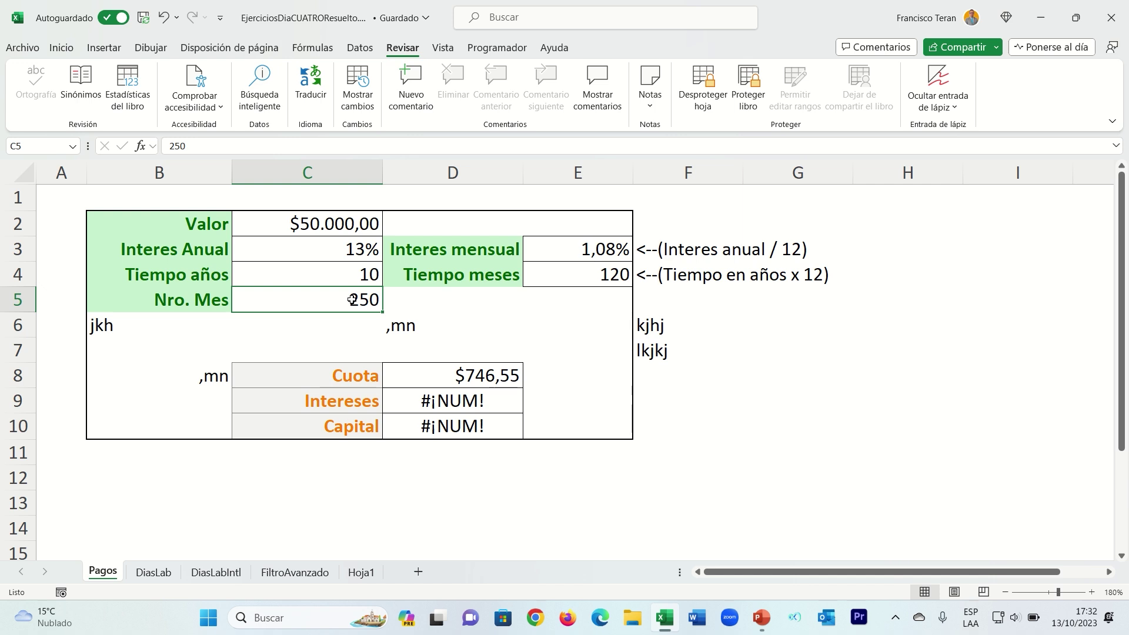
{"action": "type", "text": "5"}
{"action": "key", "text": "Return"}
Step: Attempt to delete the locked D9:D10 results and dismiss the protected-sheet warning
{"action": "left_click_drag", "start_coordinate": [462, 391], "coordinate": [475, 419]}
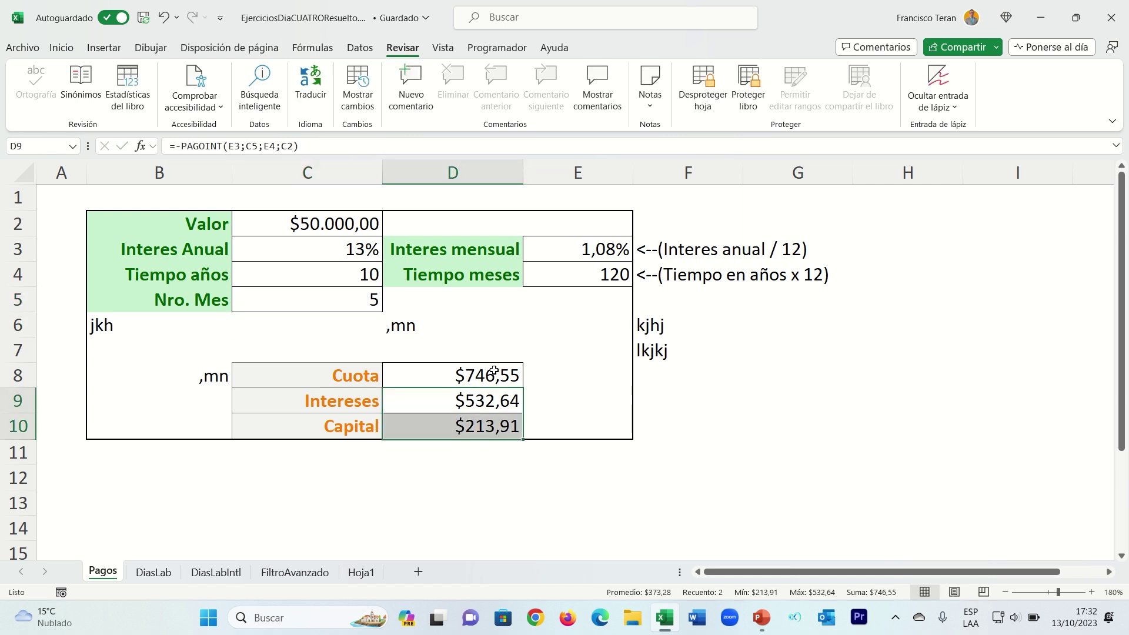
{"action": "key", "text": "Delete"}
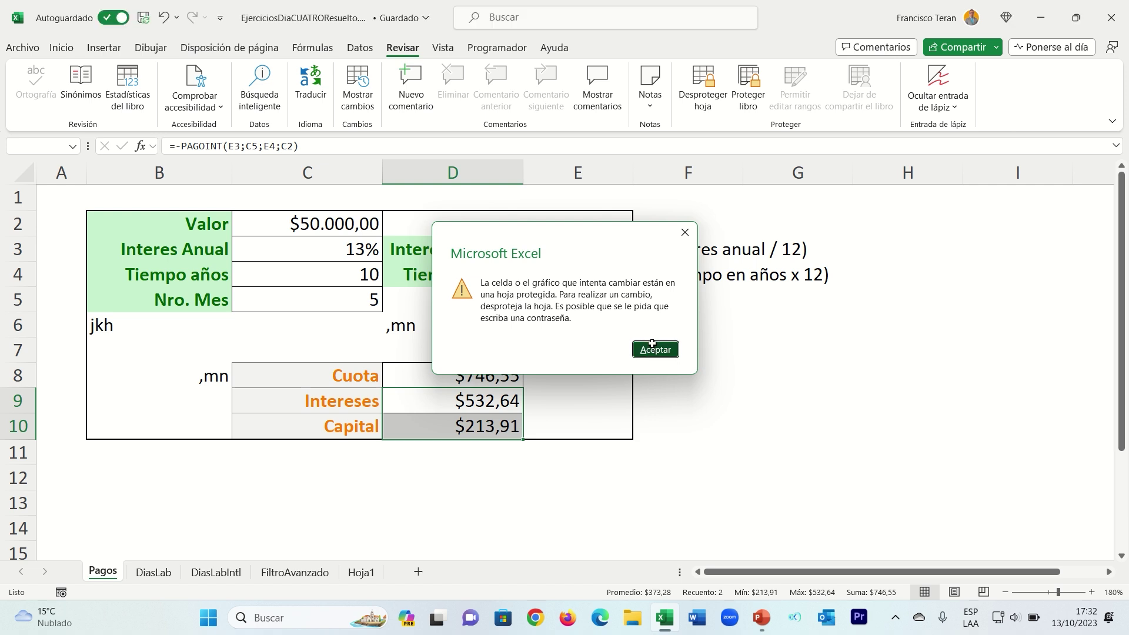
{"action": "left_click", "coordinate": [655, 349]}
Step: Clear the test text from F6:F7, D6, B8 and B6
{"action": "left_click", "coordinate": [652, 329]}
{"action": "left_click_drag", "start_coordinate": [652, 329], "coordinate": [655, 349]}
{"action": "key", "text": "Delete"}
{"action": "left_click", "coordinate": [412, 329]}
{"action": "key", "text": "Delete"}
{"action": "left_click", "coordinate": [223, 377]}
{"action": "key", "text": "Delete"}
{"action": "left_click", "coordinate": [157, 330]}
{"action": "key", "text": "Delete"}
Step: Select the formula cells E3:E4 and the results D8:D10 to review them
{"action": "left_click", "coordinate": [588, 275]}
{"action": "left_click", "coordinate": [588, 254]}
{"action": "left_click", "coordinate": [600, 295]}
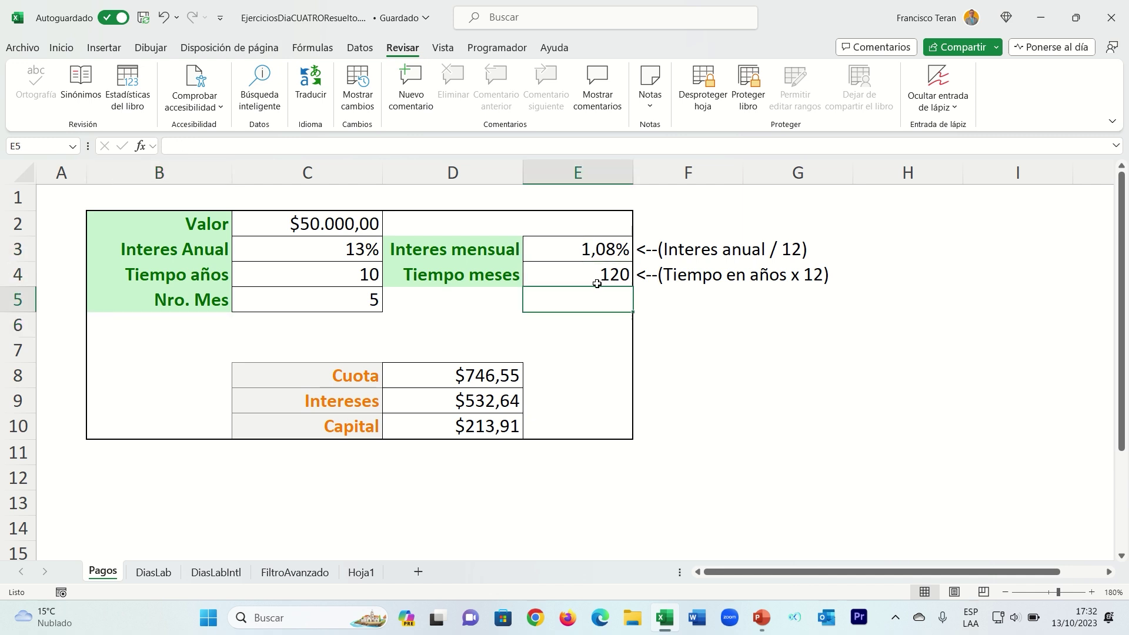
{"action": "left_click_drag", "start_coordinate": [591, 253], "coordinate": [594, 273]}
{"action": "left_click_drag", "start_coordinate": [488, 377], "coordinate": [493, 428]}
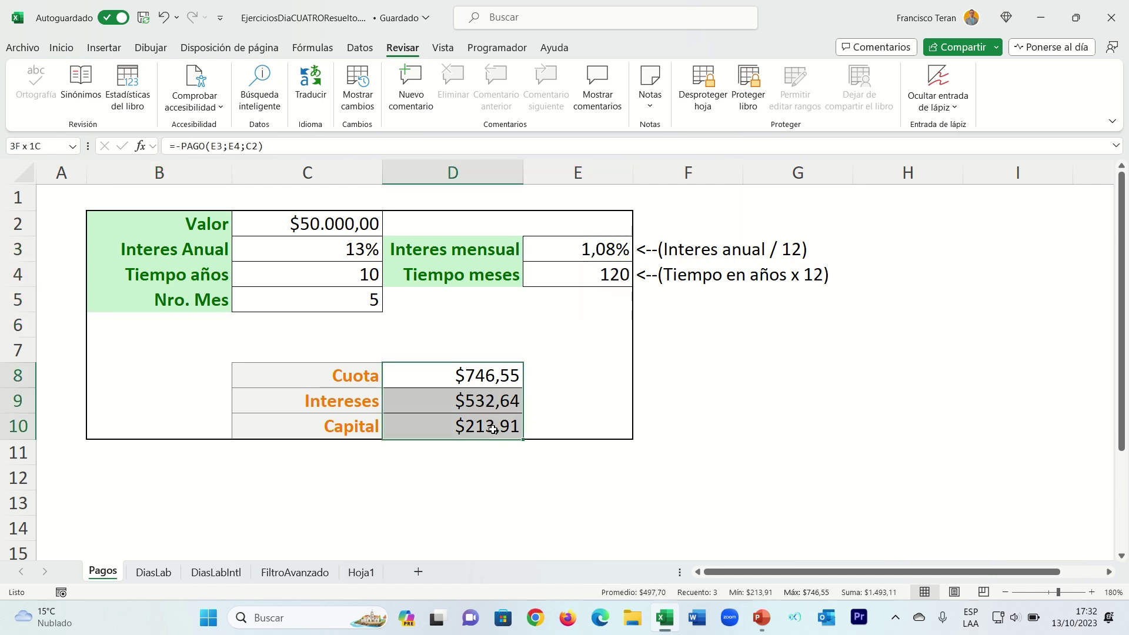
{"action": "left_click", "coordinate": [598, 313]}
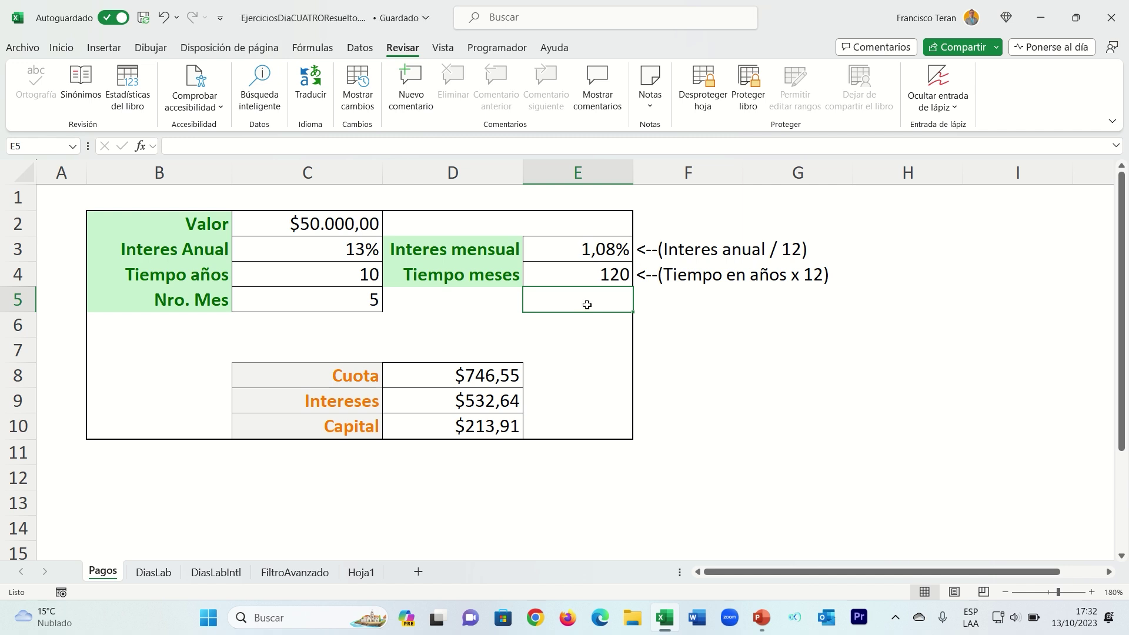
{"action": "left_click", "coordinate": [591, 253]}
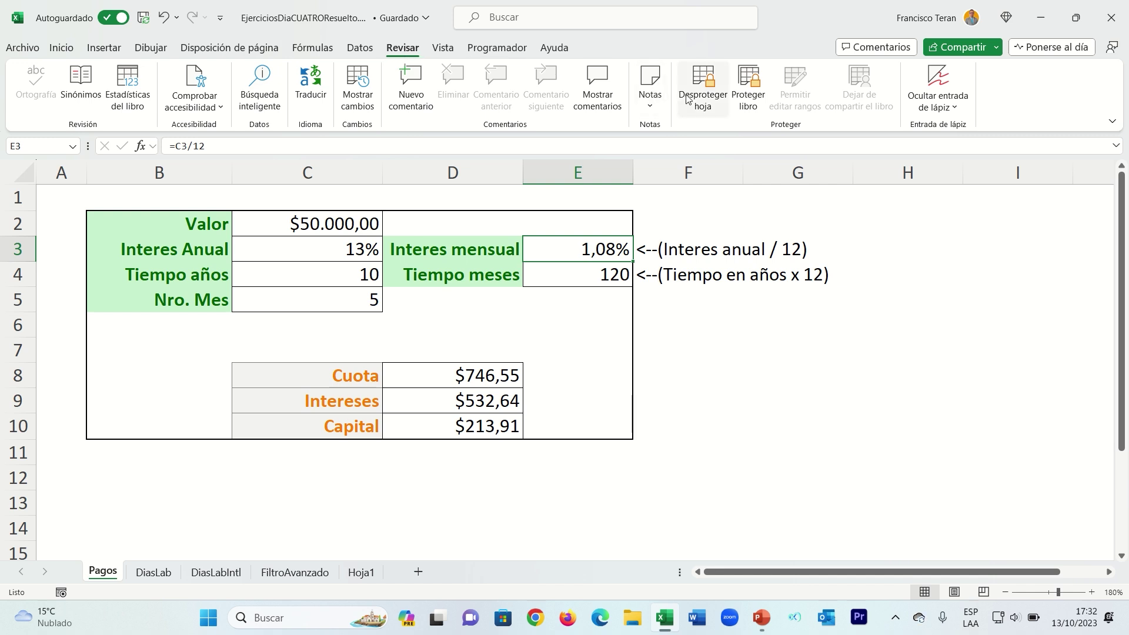
Step: Unprotect the sheet with its password, then test-overwrite E4 and undo so it shows 120
{"action": "left_click", "coordinate": [707, 99]}
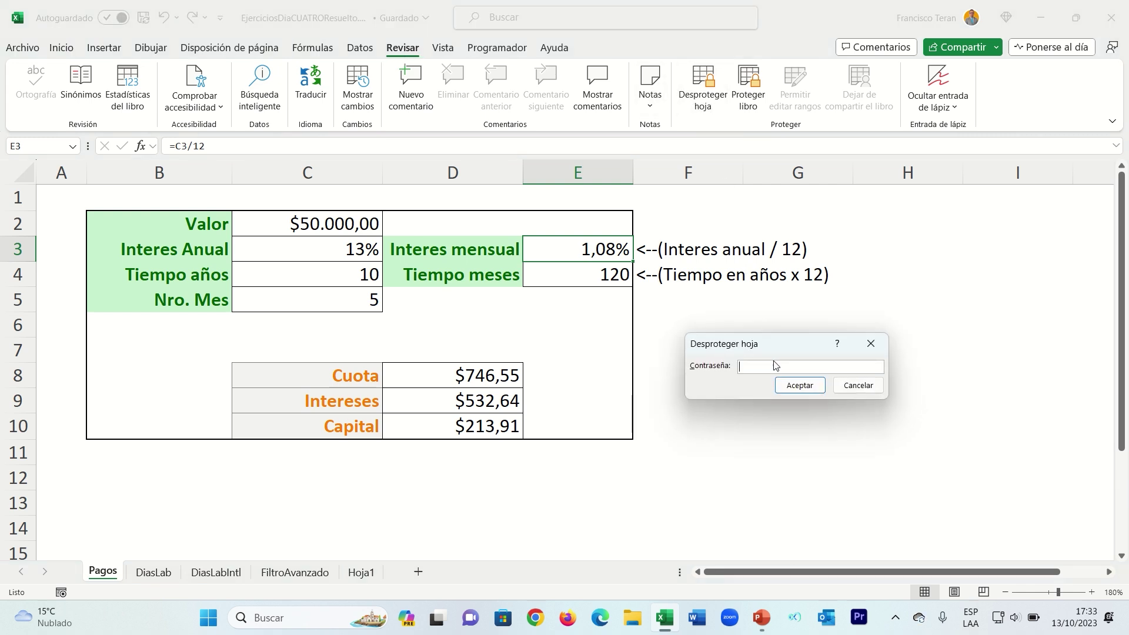
{"action": "key", "text": "Return"}
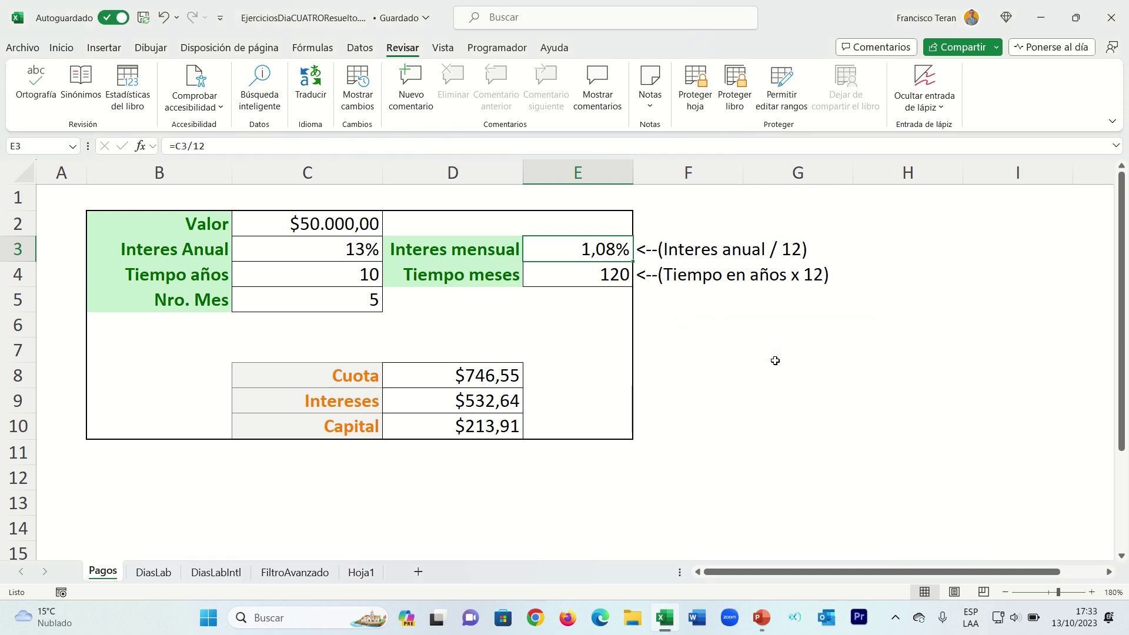
{"action": "left_click", "coordinate": [622, 276]}
{"action": "type", "text": "kluhukhj"}
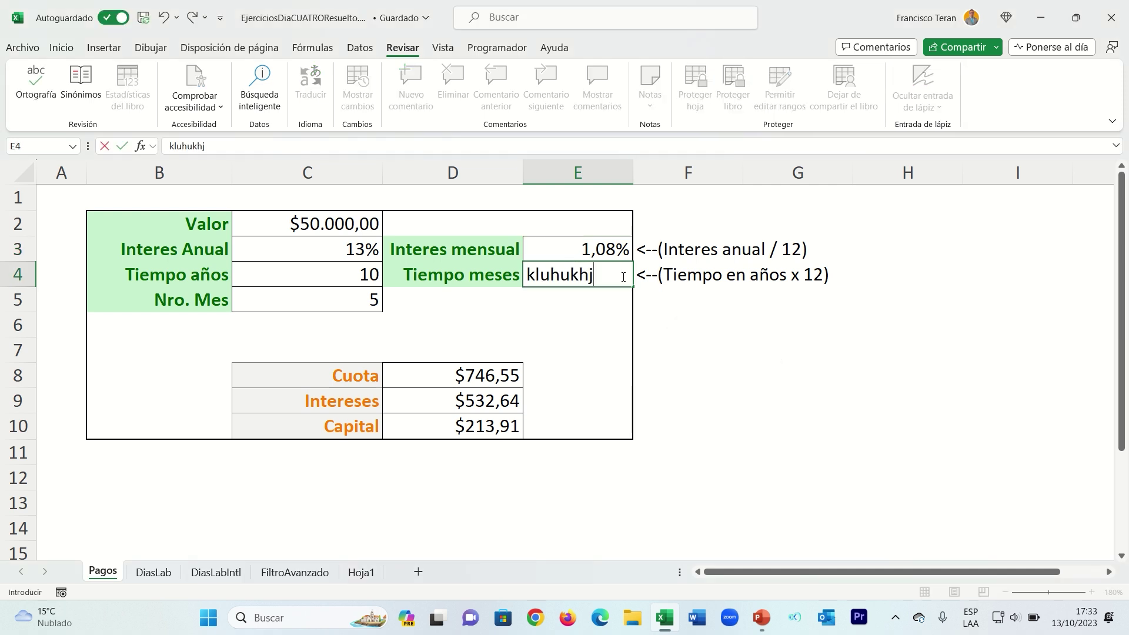
{"action": "key", "text": "Return"}
{"action": "key", "text": "ctrl+z"}
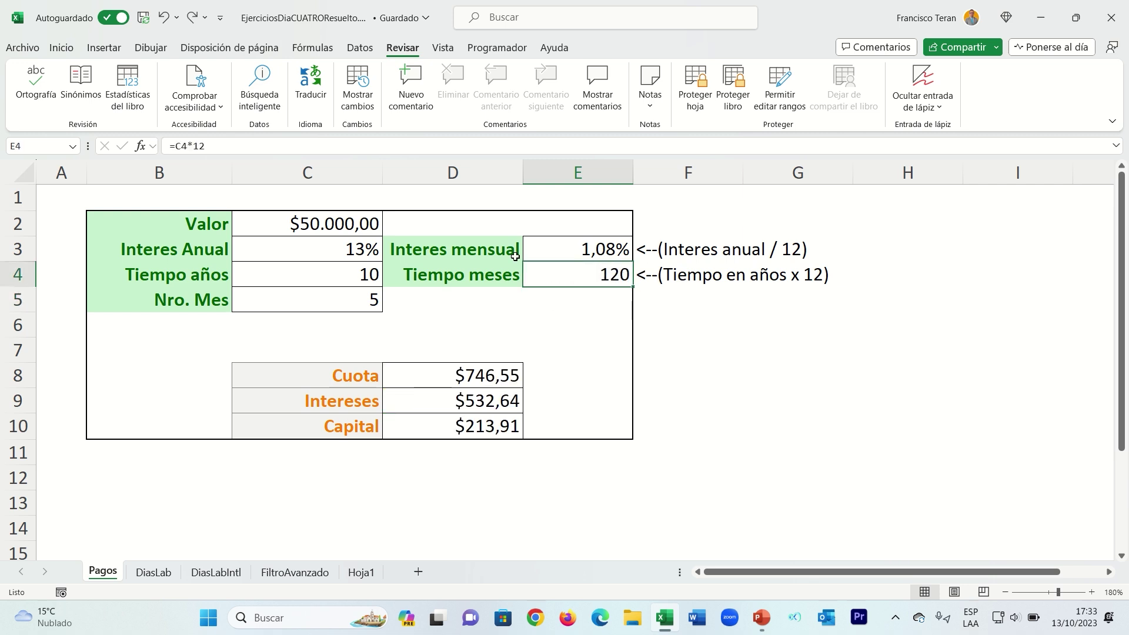
Step: Protect the sheet again with the password, confirming it twice
{"action": "left_click", "coordinate": [701, 100]}
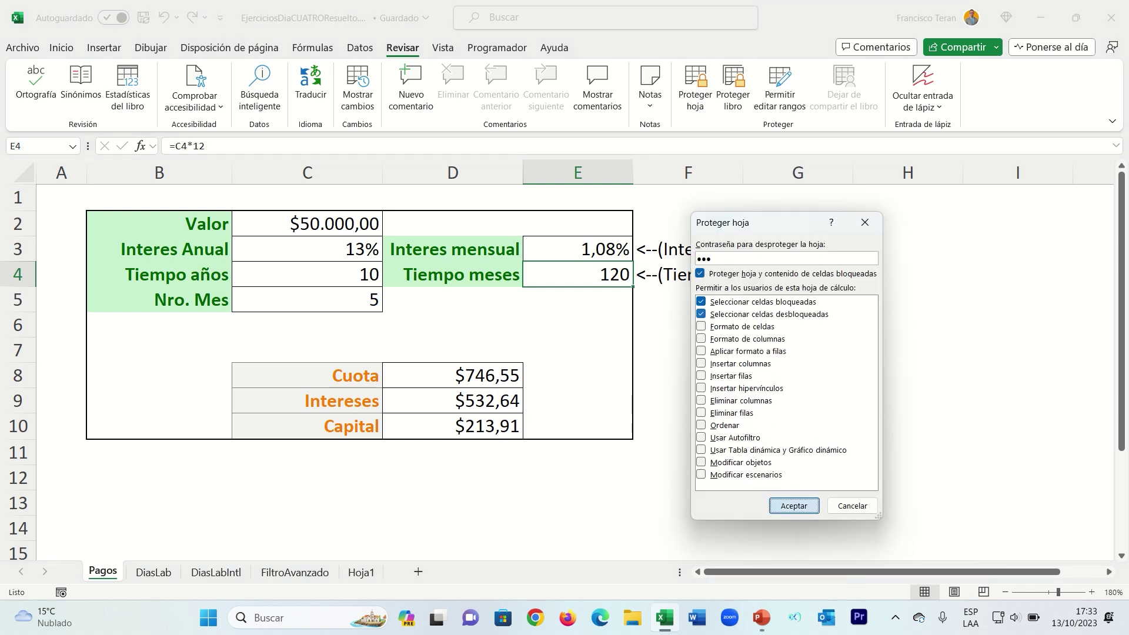
{"action": "left_click", "coordinate": [794, 505]}
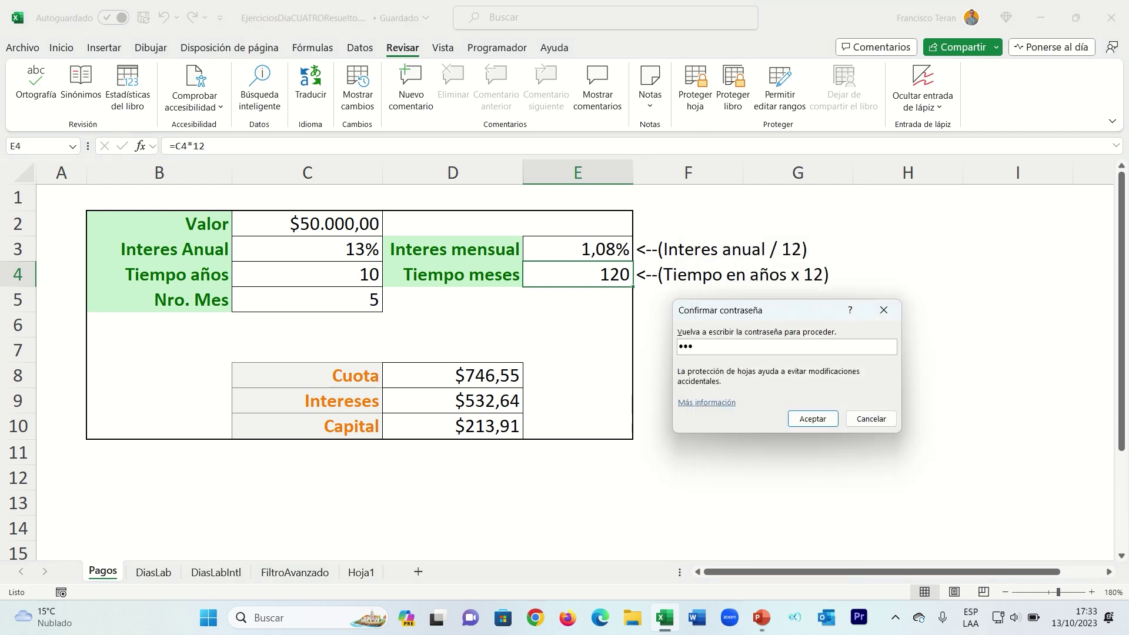
{"action": "key", "text": "Return"}
Step: Type test text into empty cells G8, G12 and F6, then confirm E4 is locked
{"action": "left_click", "coordinate": [765, 374]}
{"action": "type", "text": "dfgdf"}
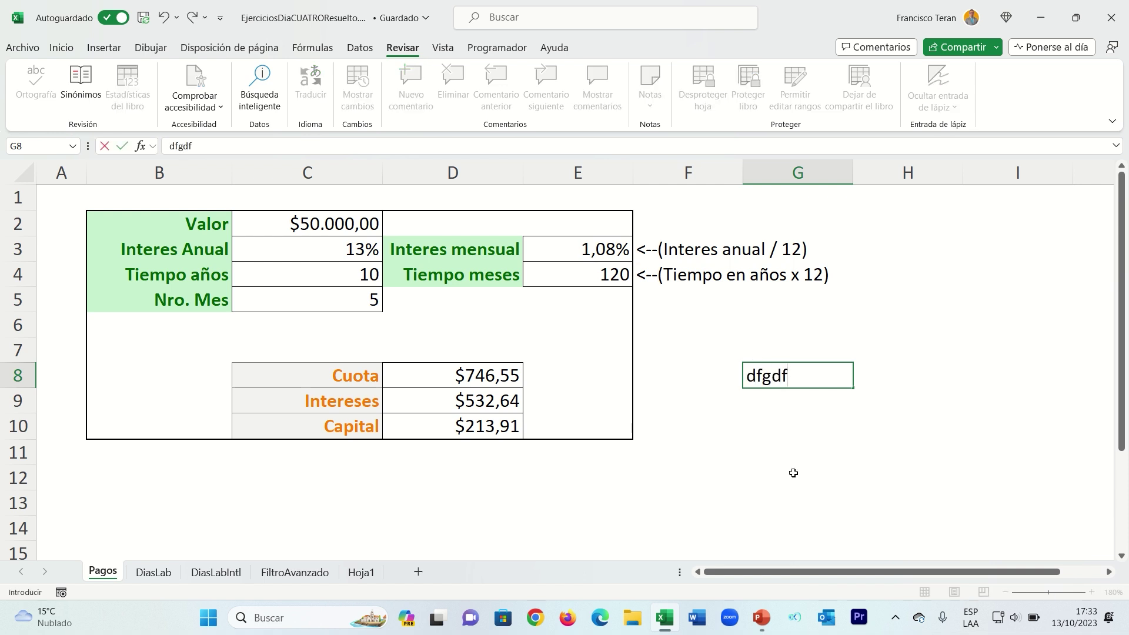
{"action": "left_click", "coordinate": [793, 472]}
{"action": "type", "text": "dfgf"}
{"action": "left_click", "coordinate": [720, 325]}
{"action": "type", "text": "dfg"}
{"action": "left_click", "coordinate": [599, 271]}
{"action": "type", "text": "d"}
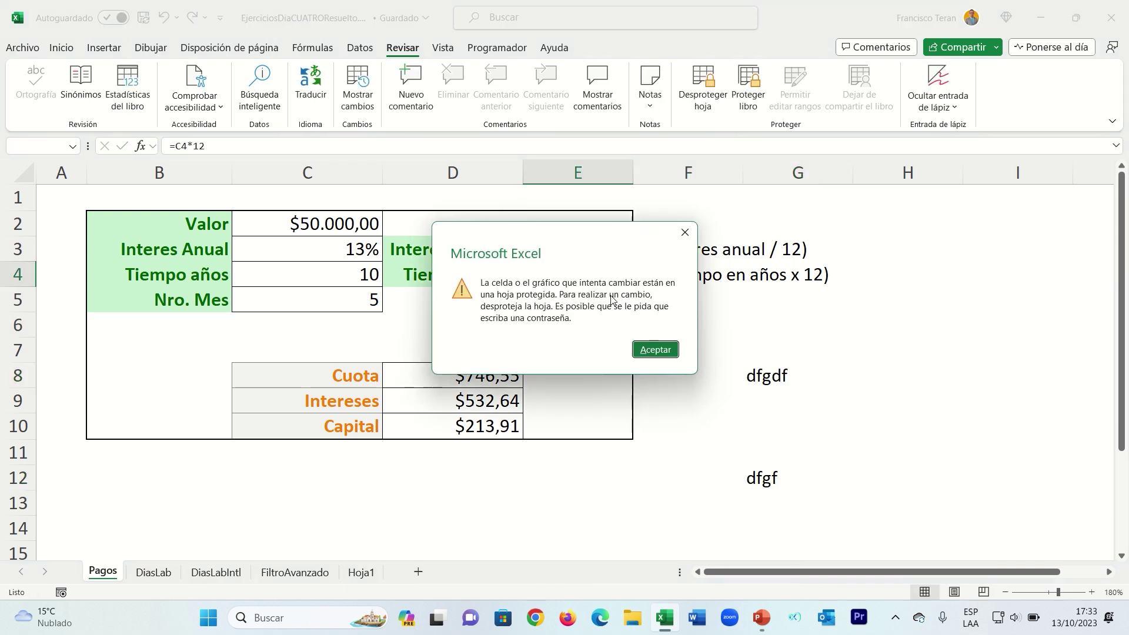
{"action": "left_click", "coordinate": [645, 351]}
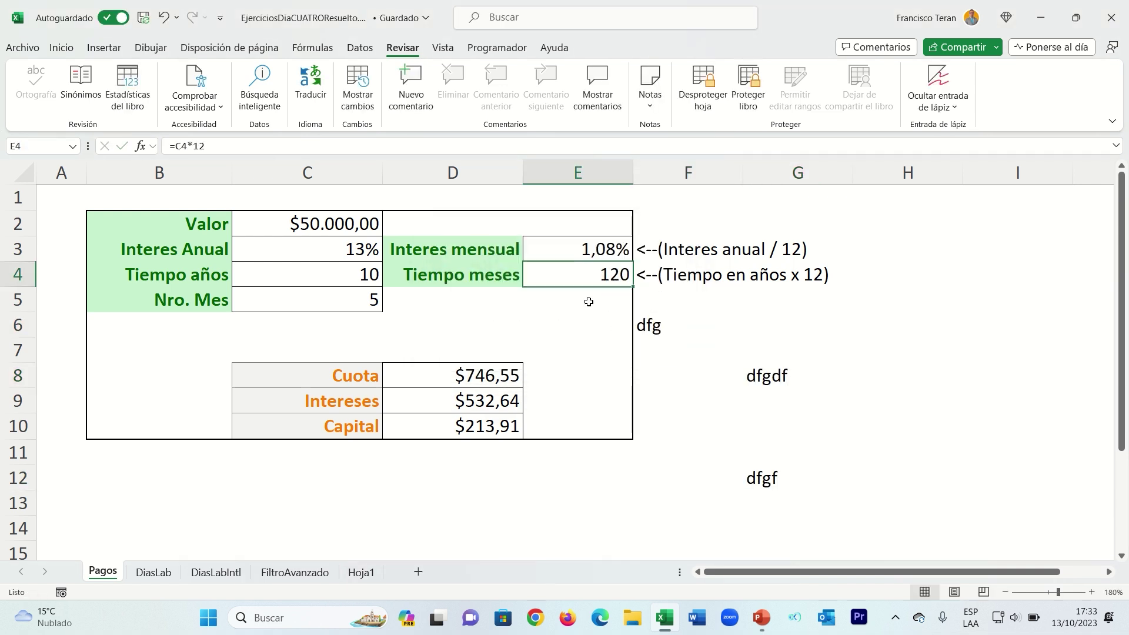